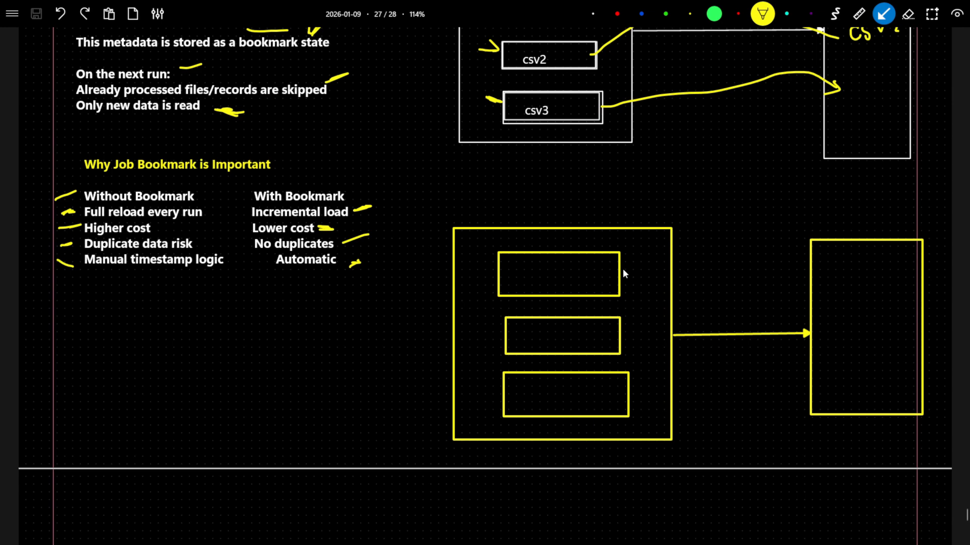
- Draw yellow arrows from each of the three small source boxes to the large target box in the lower diagram
drag(623, 270, 818, 262)
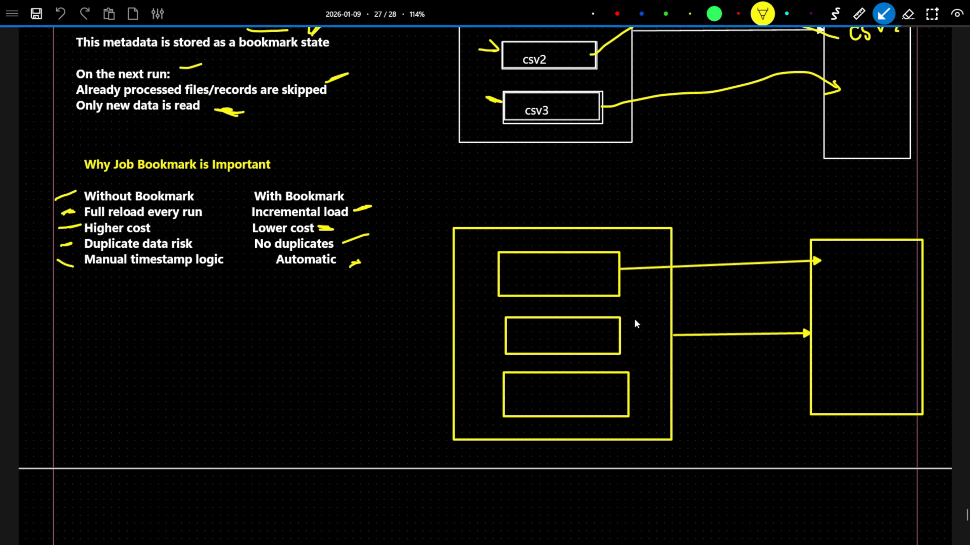
drag(620, 325, 829, 293)
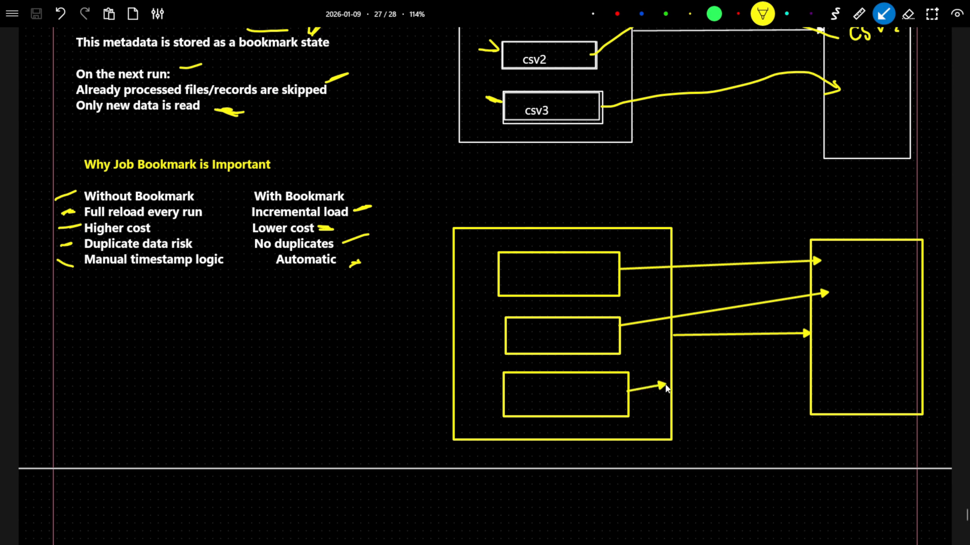
drag(665, 389, 832, 365)
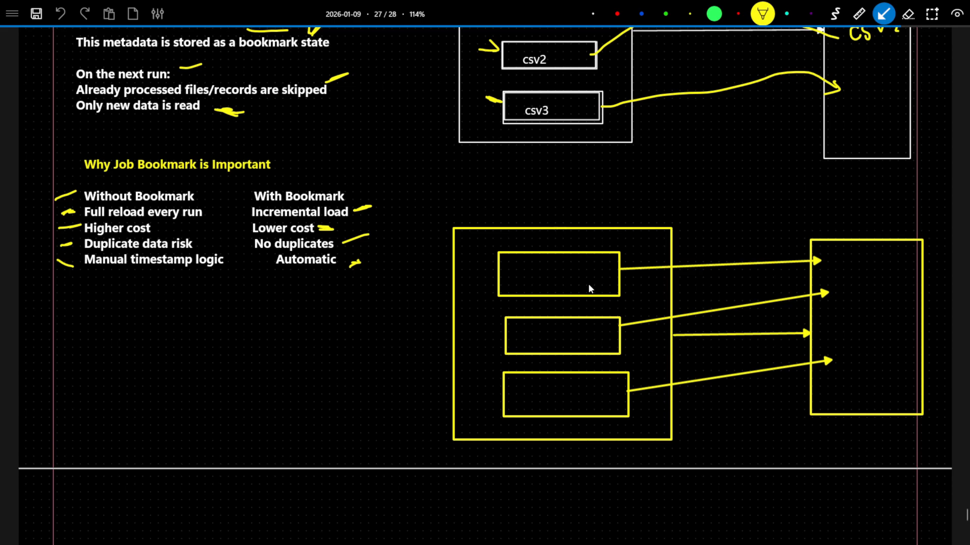
- Switch to the open Excel workbooks and examine the transaction rows in txn_day1
key(alt+Tab)
mouse_move(663, 533)
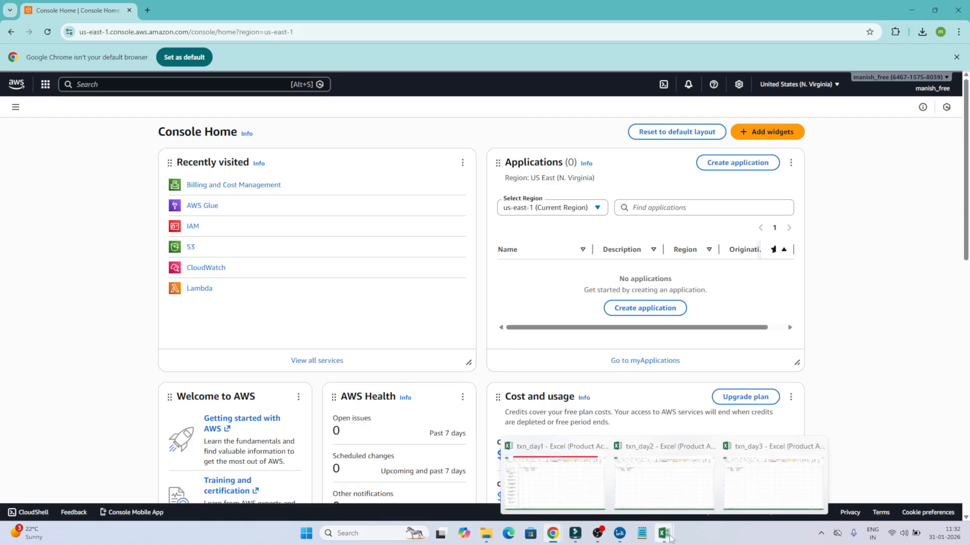
click(660, 500)
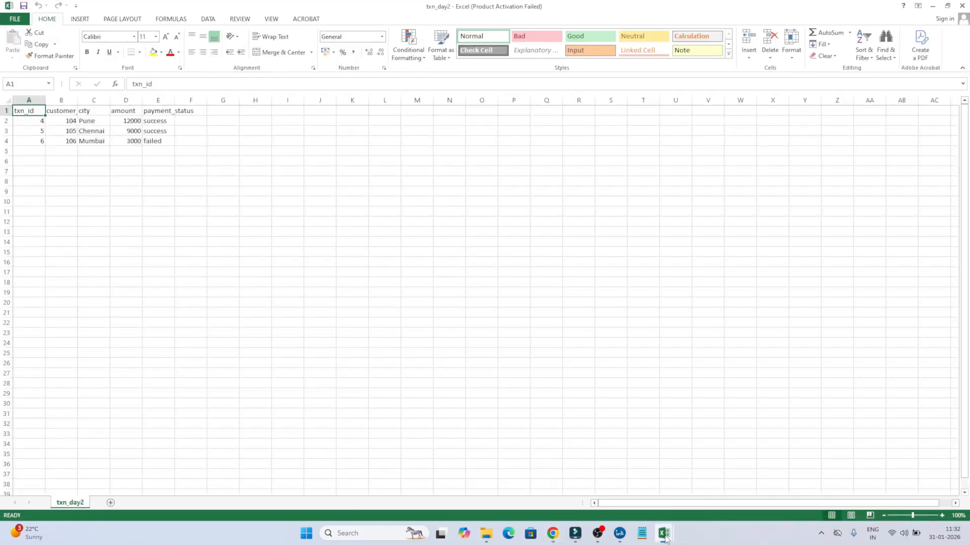
click(544, 471)
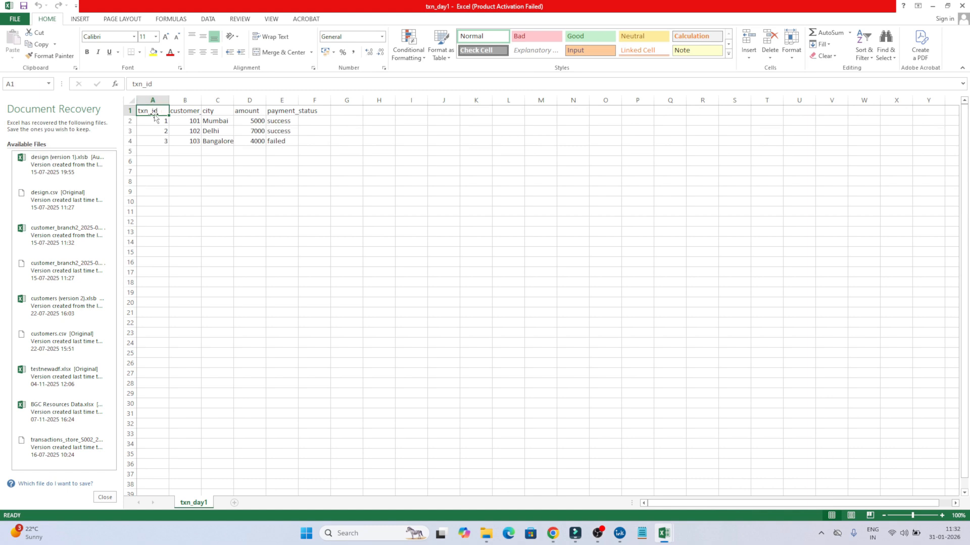
click(159, 136)
drag(158, 124, 292, 138)
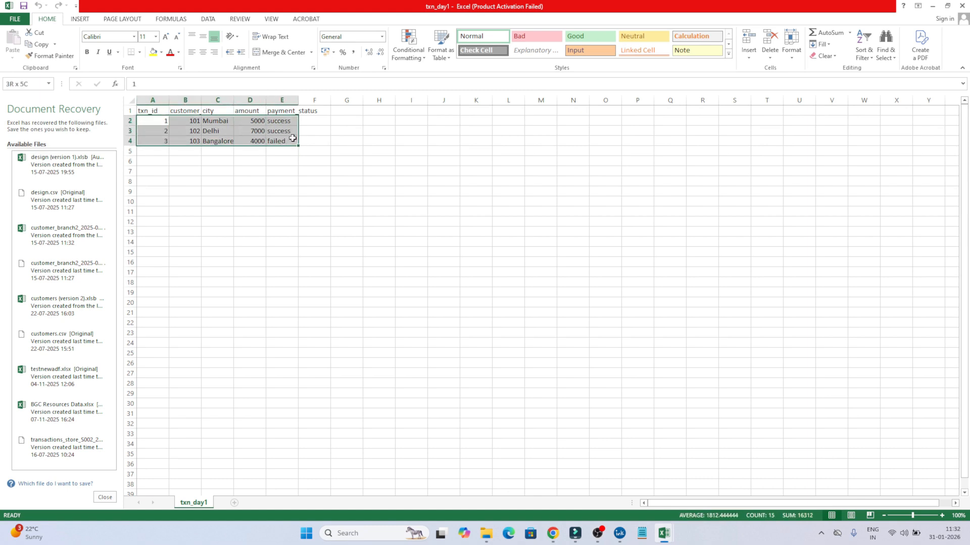
click(158, 111)
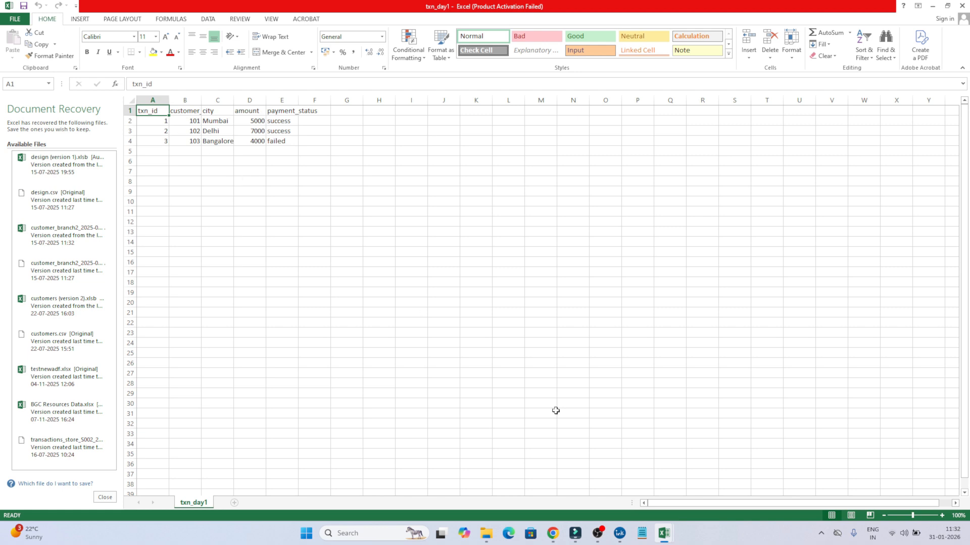
- Compare the transaction rows in the txn_day3, txn_day1 and txn_day2 workbooks
mouse_move(665, 533)
click(513, 444)
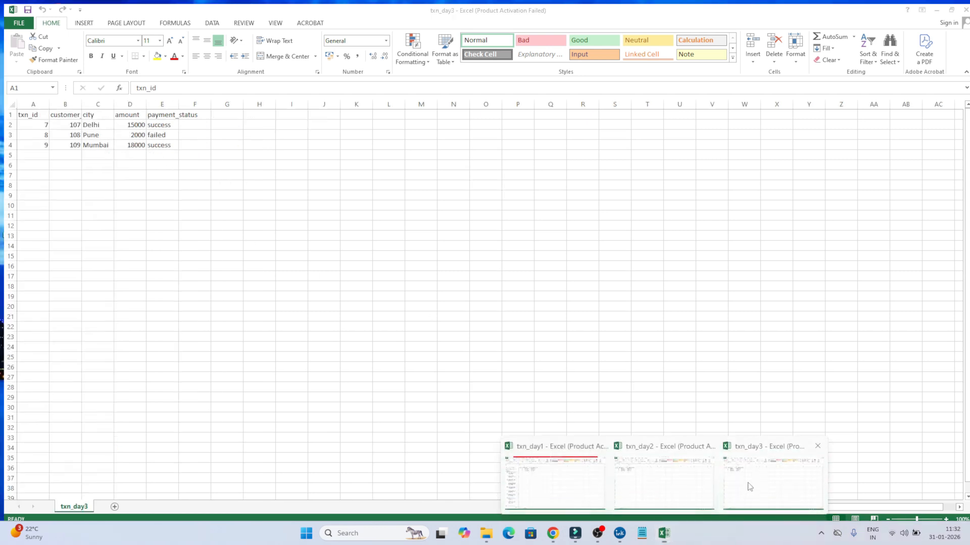
click(747, 487)
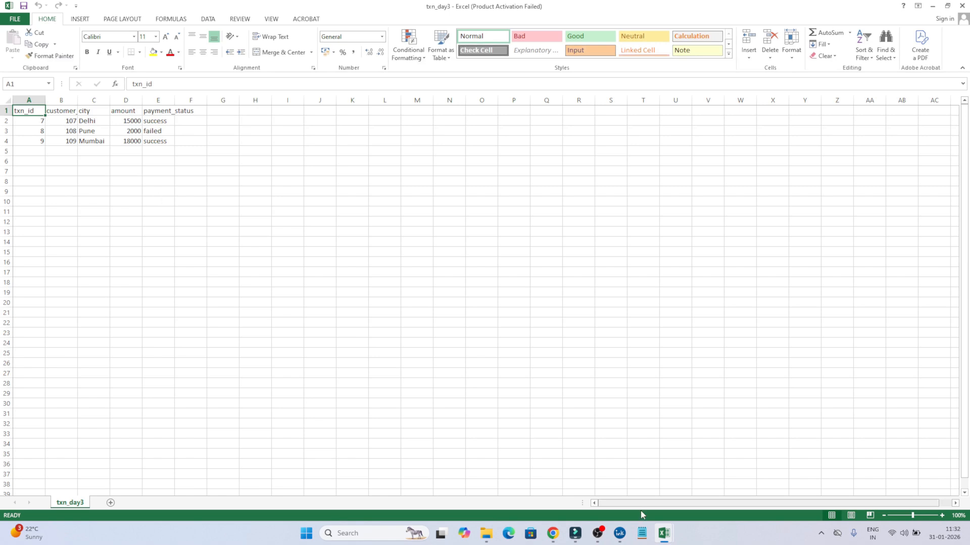
mouse_move(664, 533)
click(581, 480)
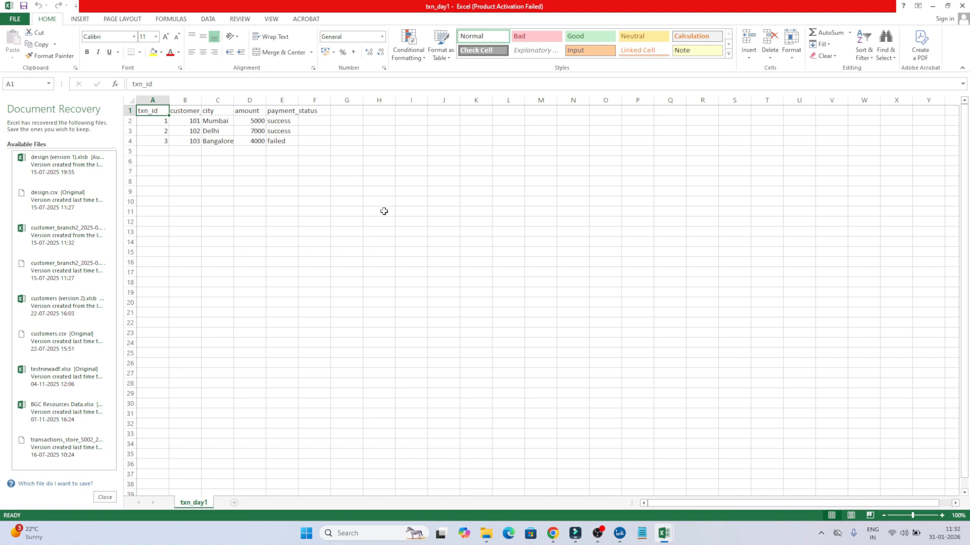
mouse_move(667, 533)
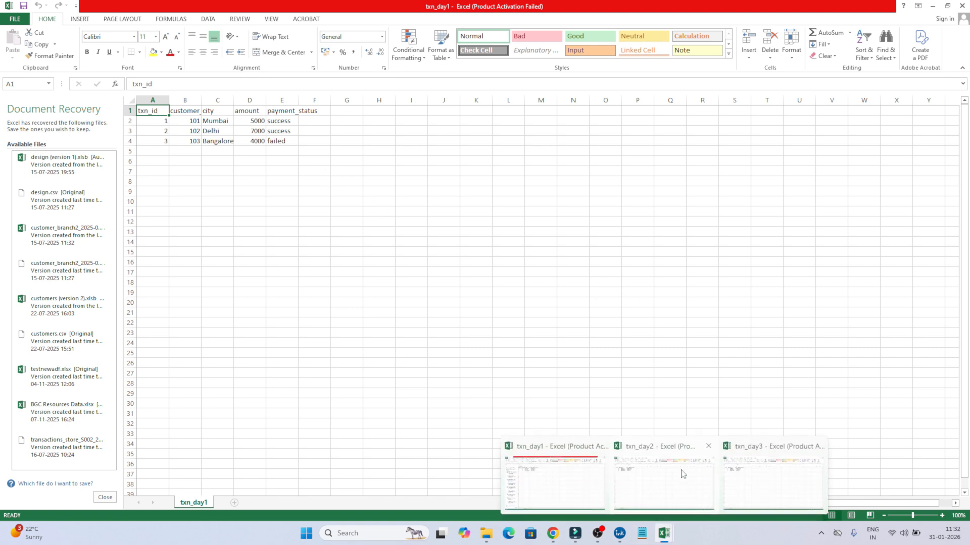
click(659, 457)
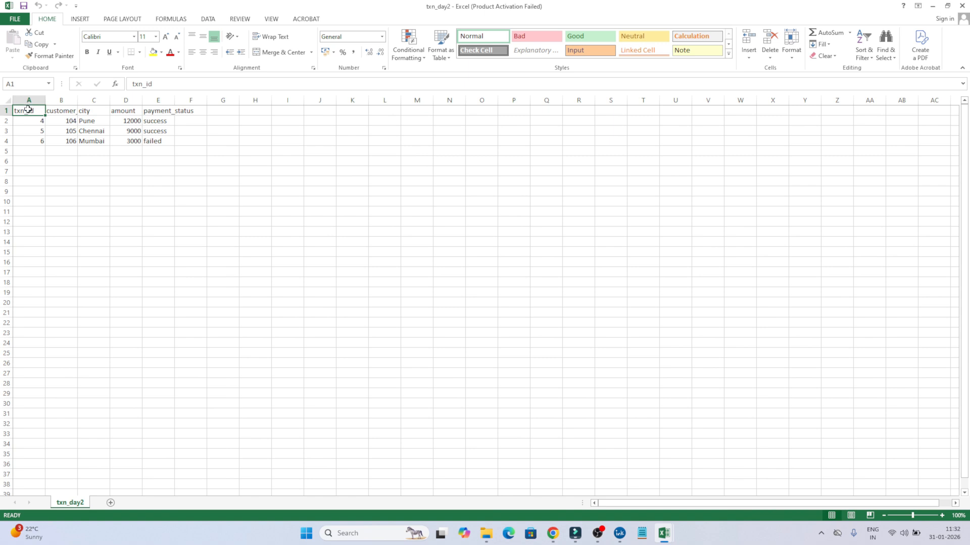
drag(29, 110, 192, 142)
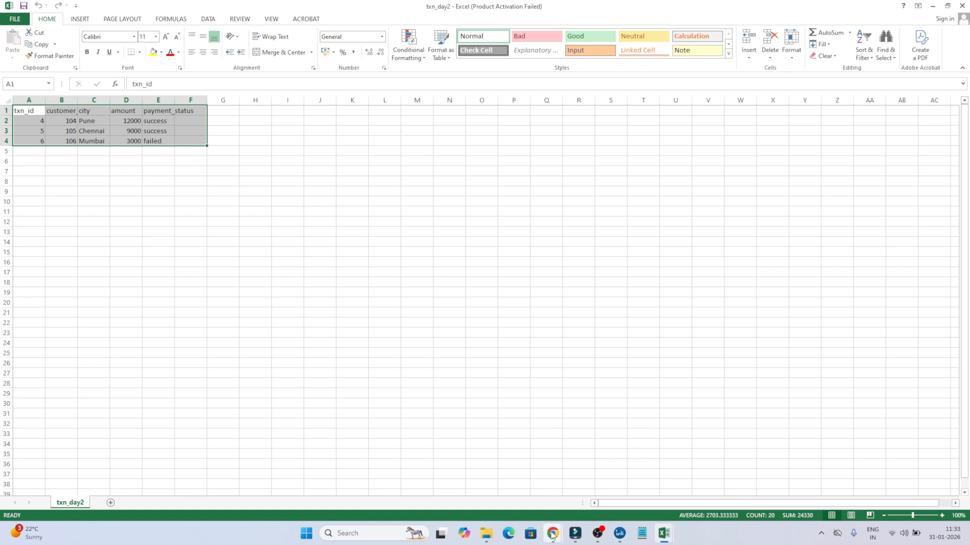
- Switch to the AWS console in Chrome and open the transdatabucket21 bucket in S3
mouse_move(553, 534)
click(662, 482)
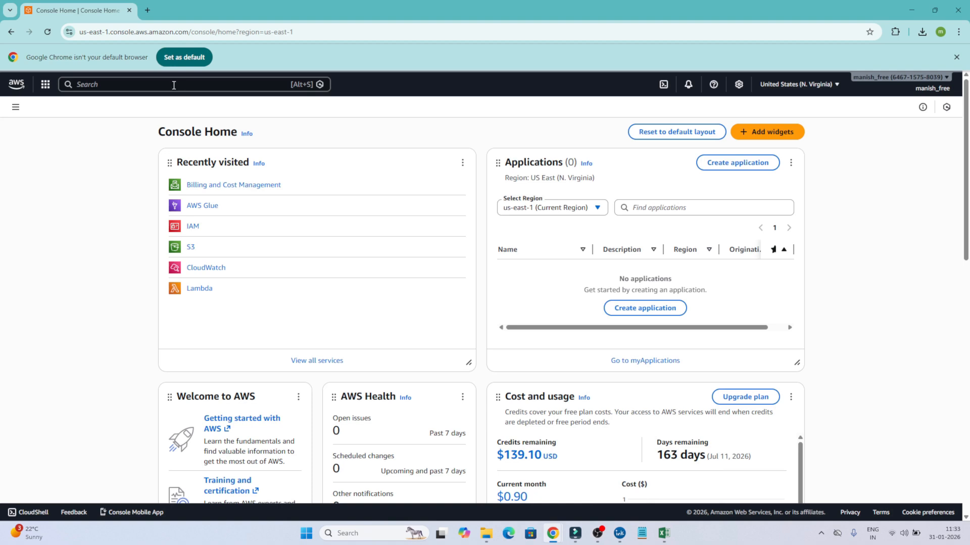
click(191, 249)
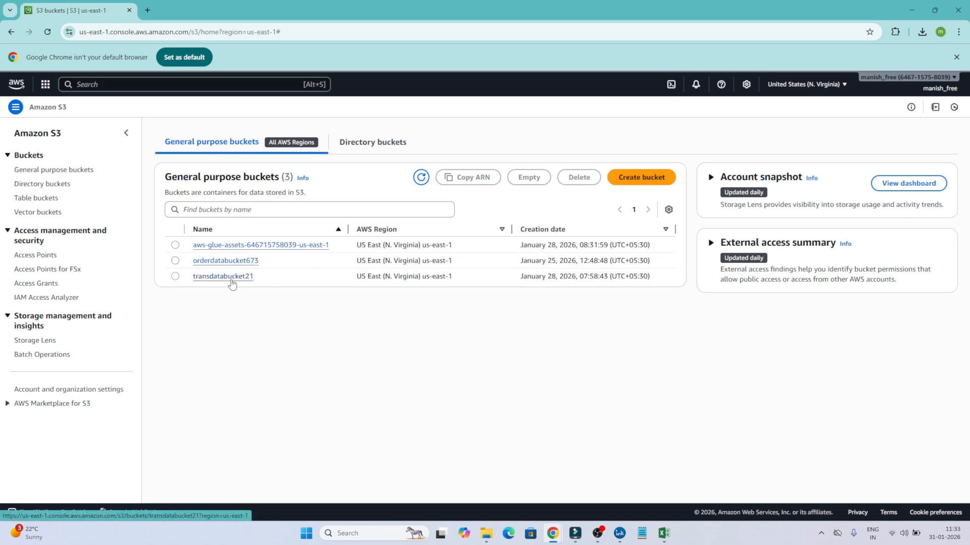
click(232, 281)
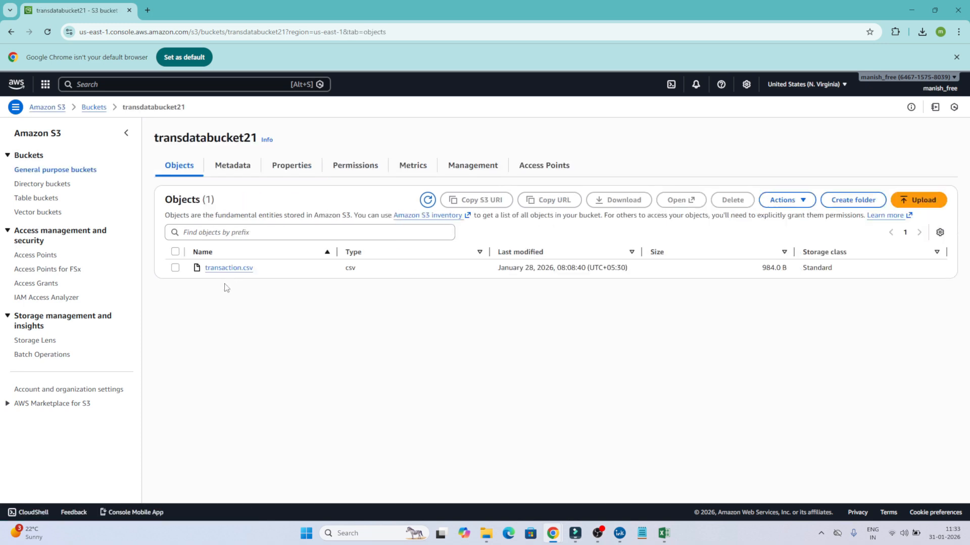
- Permanently delete transaction.csv from the bucket, confirming with "permanently delete", and return to the object list
click(175, 268)
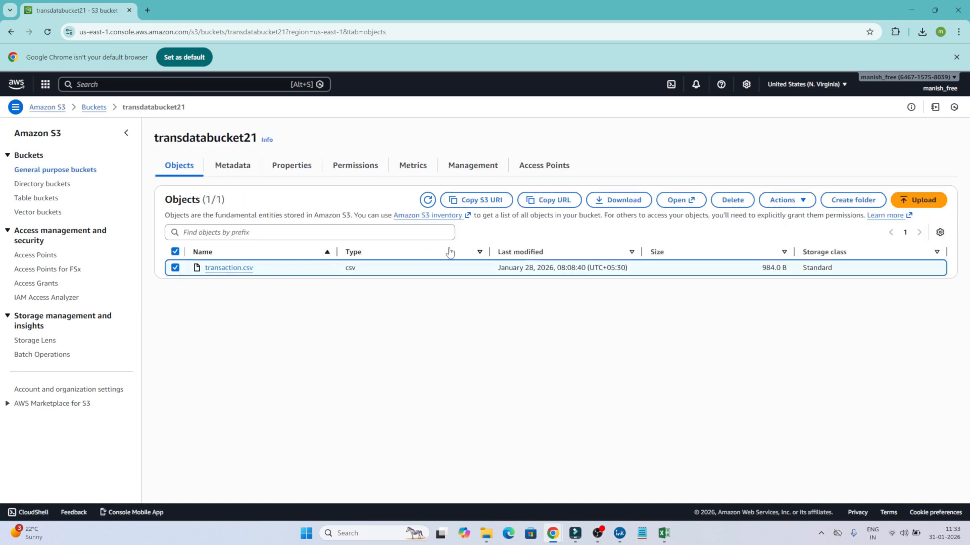
click(737, 200)
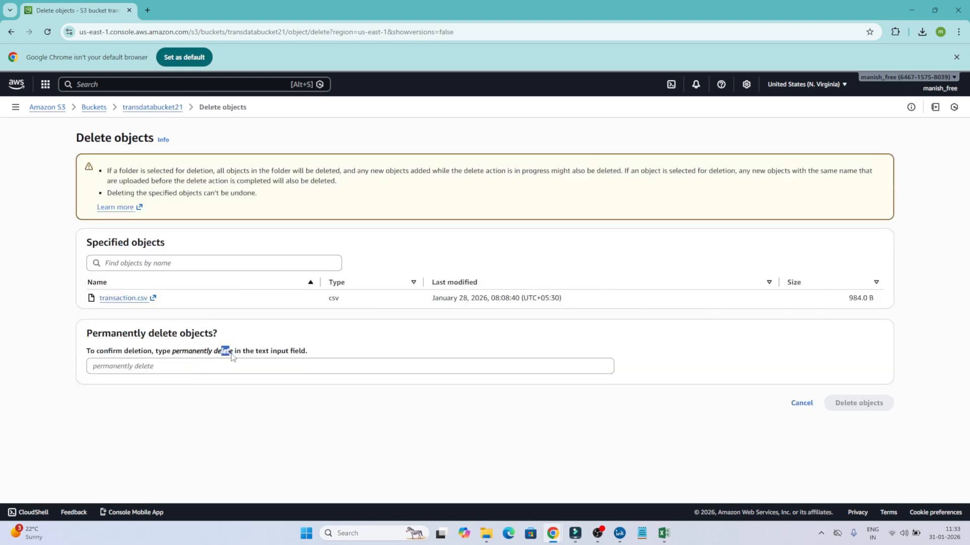
drag(233, 353, 174, 359)
key(ctrl+c)
click(183, 368)
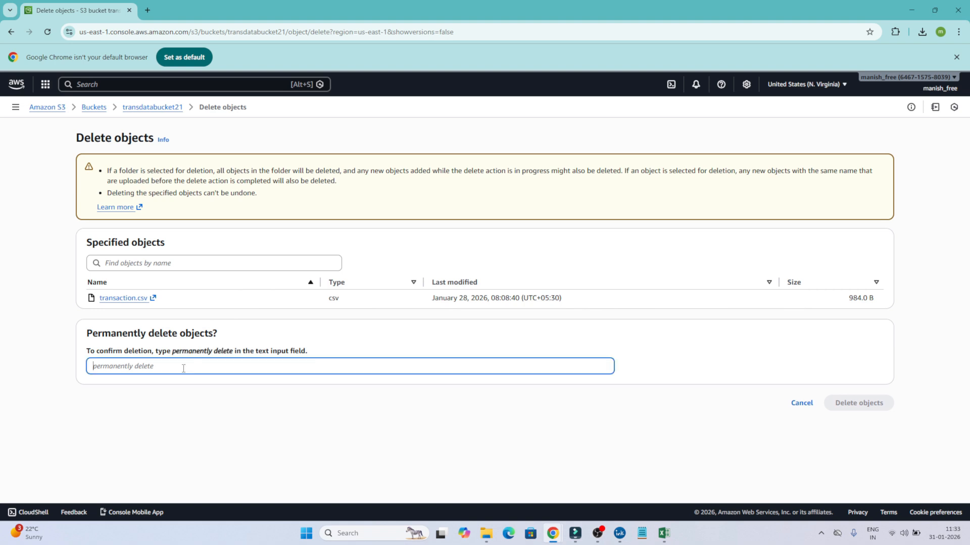
key(ctrl+v)
click(861, 410)
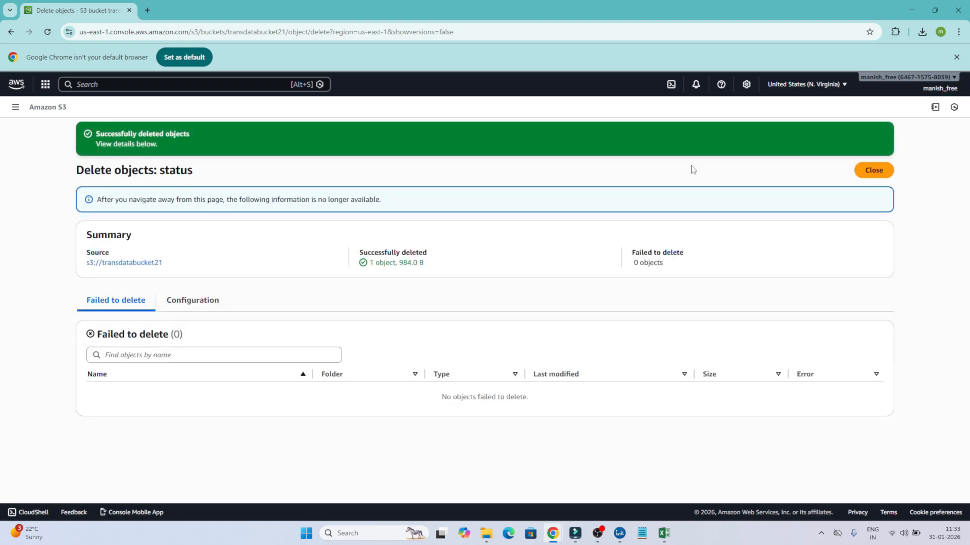
click(879, 166)
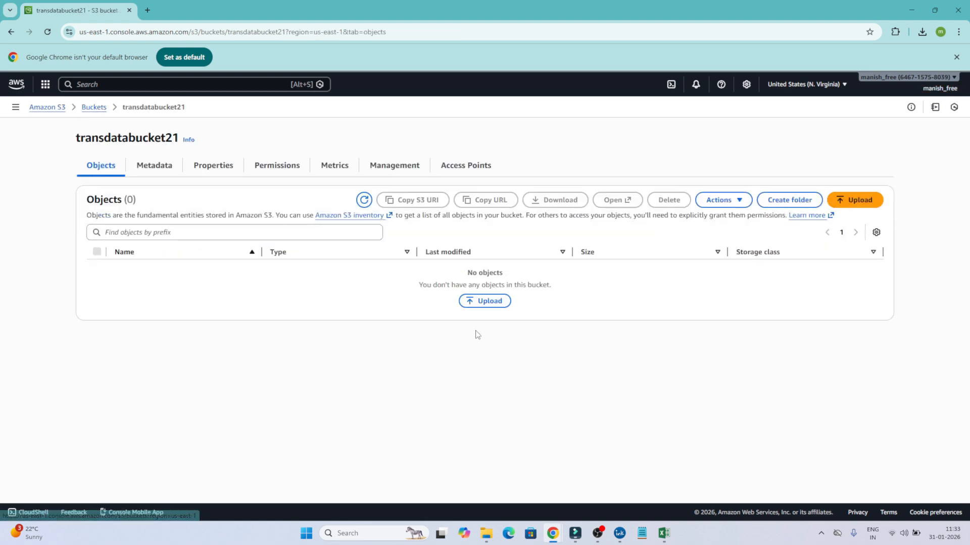
- Upload txn_day1.csv from the dataset folder to transdatabucket21 and close the upload status
double_click(129, 137)
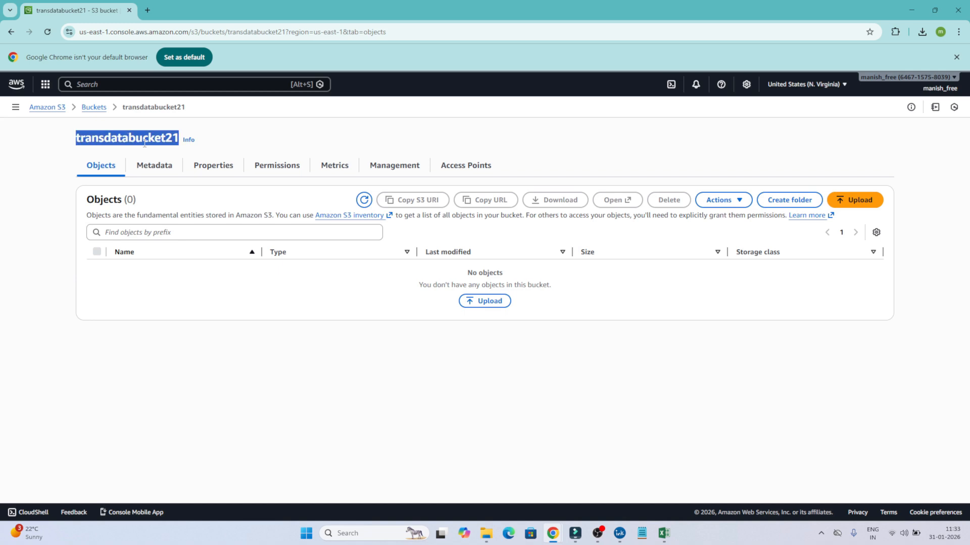
click(488, 305)
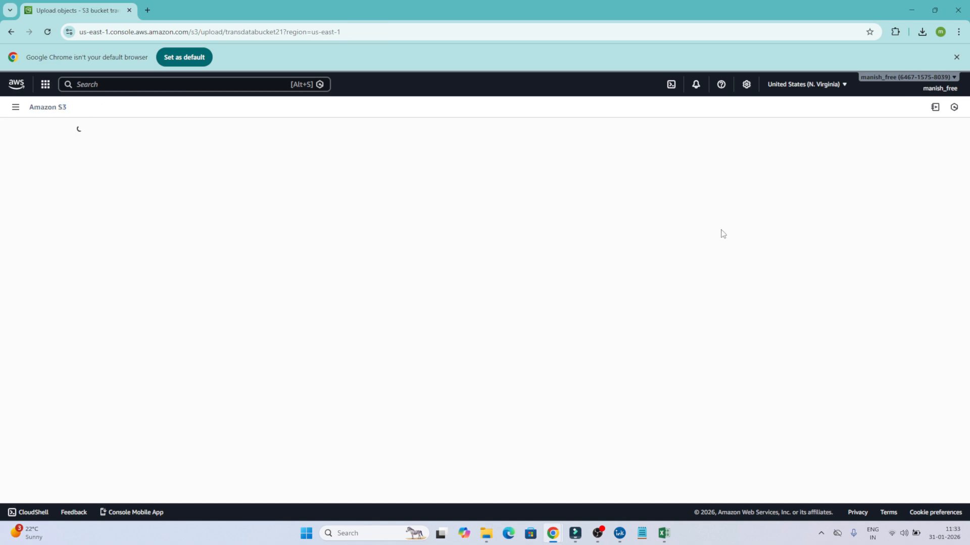
click(793, 226)
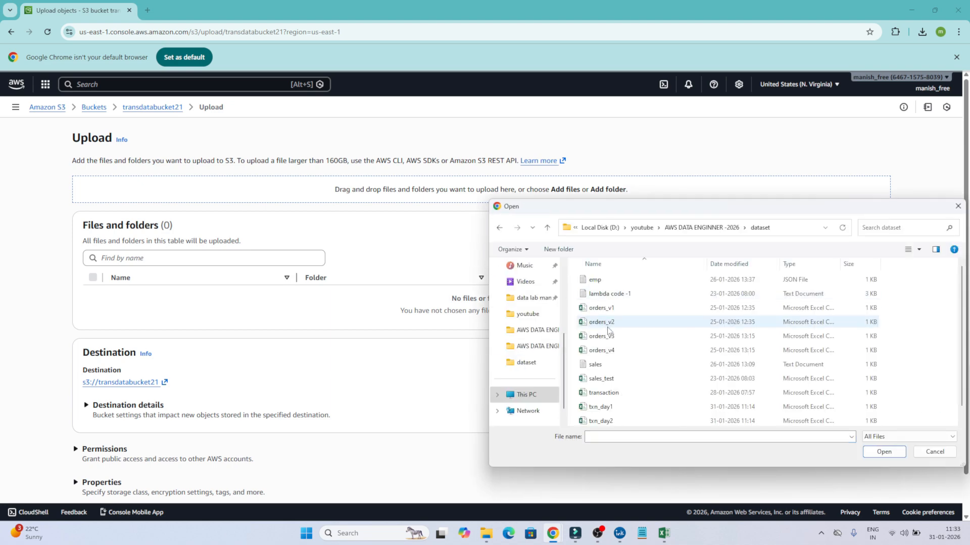
scroll(620, 350, down, 1)
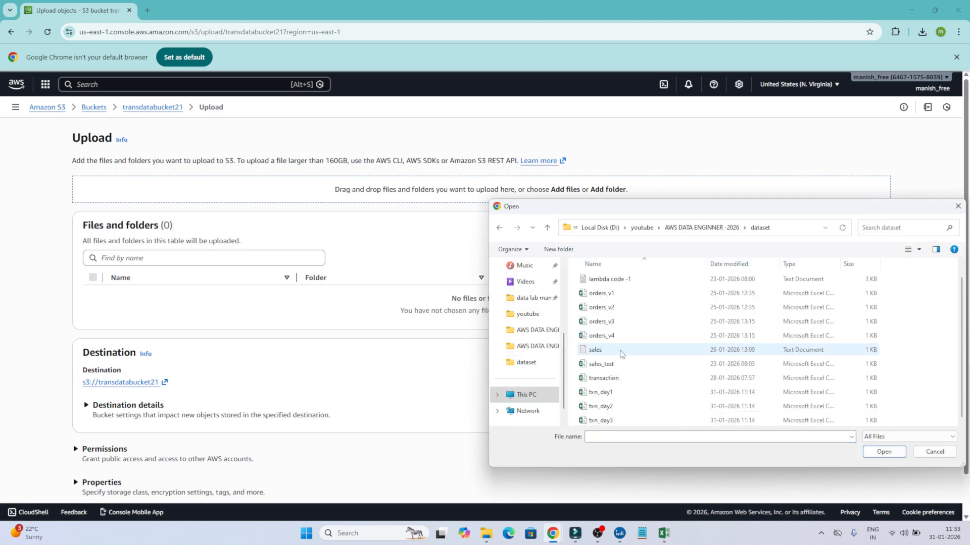
double_click(599, 403)
scroll(604, 387, down, 1)
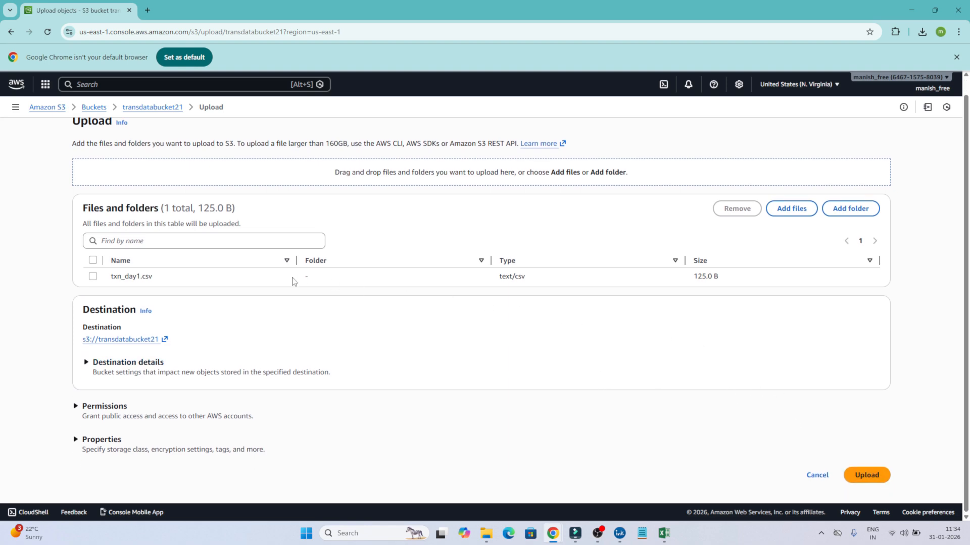
click(867, 475)
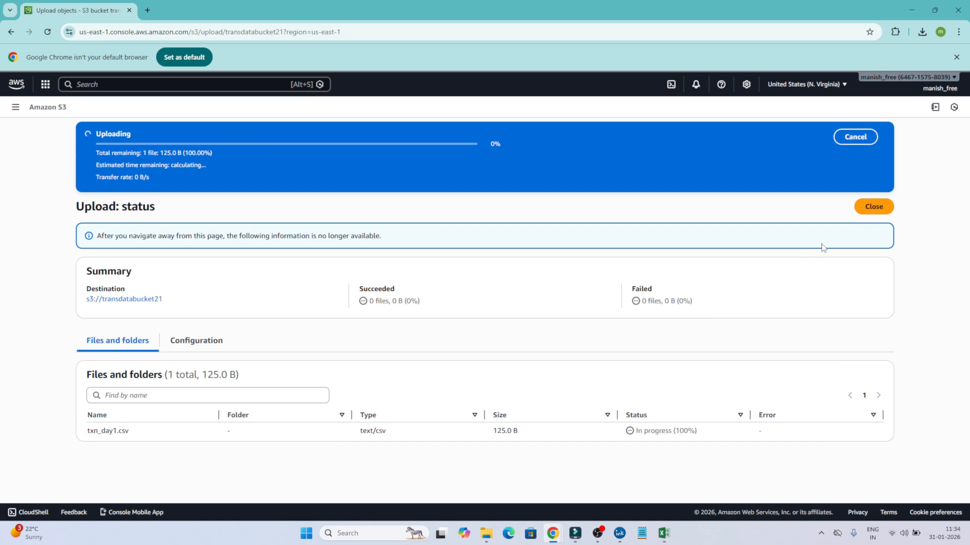
click(878, 174)
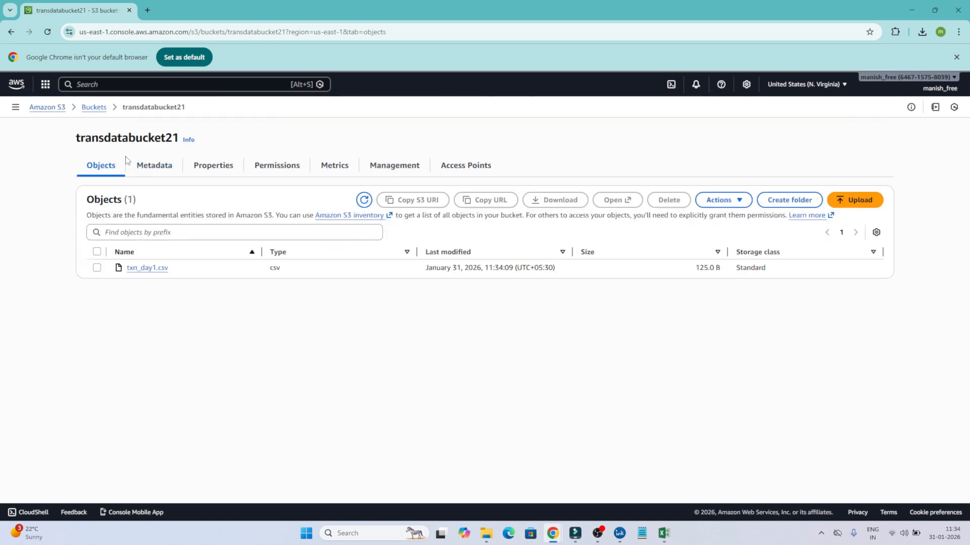
- Return to the bucket list and start creating a new S3 bucket, ready to enter its name
click(94, 107)
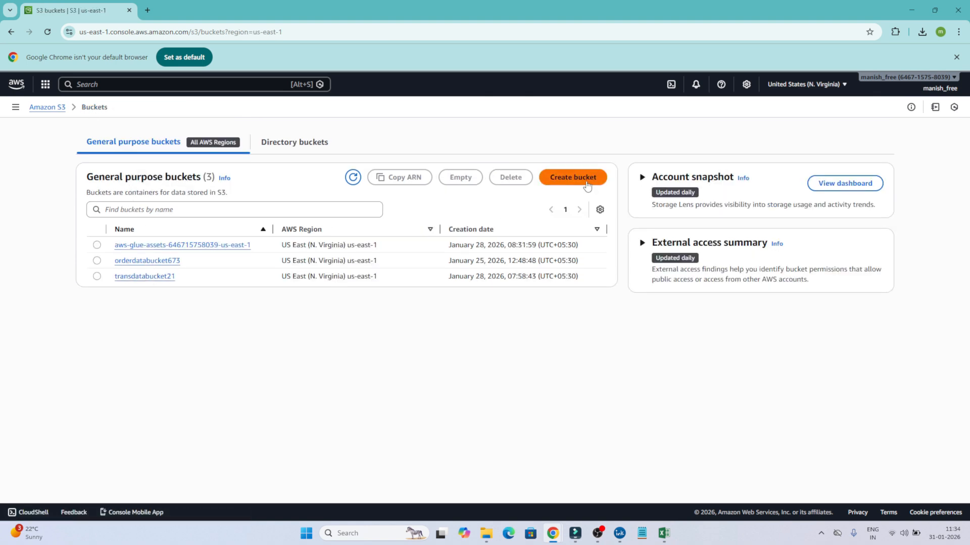
click(587, 187)
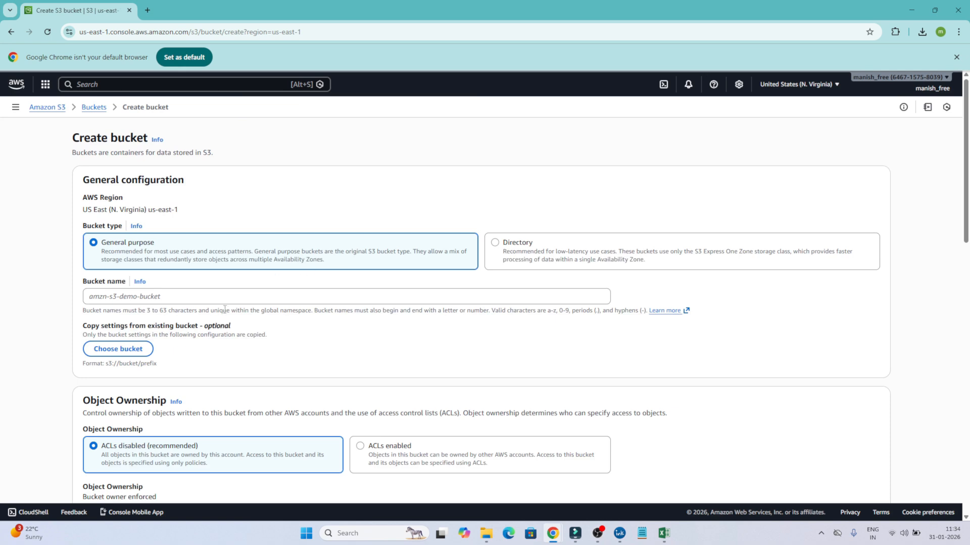
click(221, 298)
text(T)
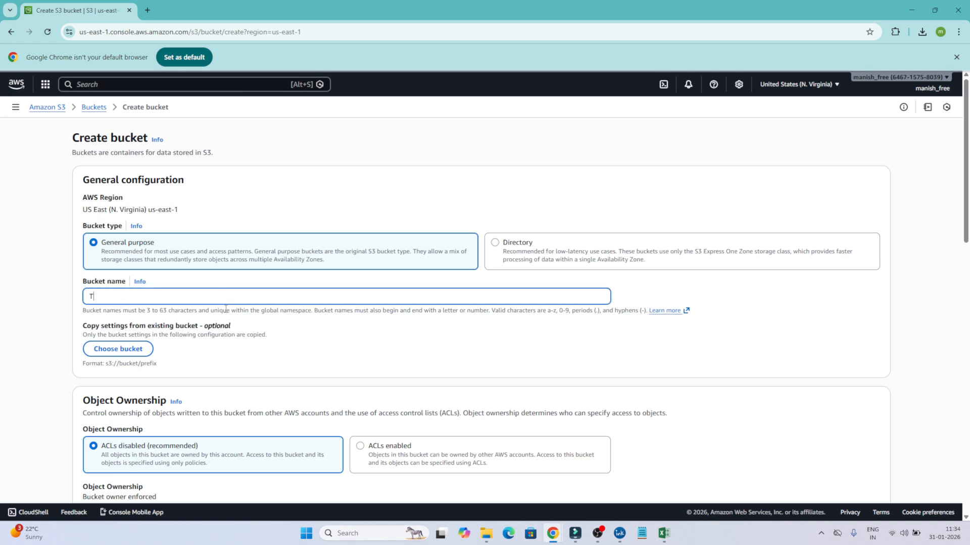
text(ARGETTRA)
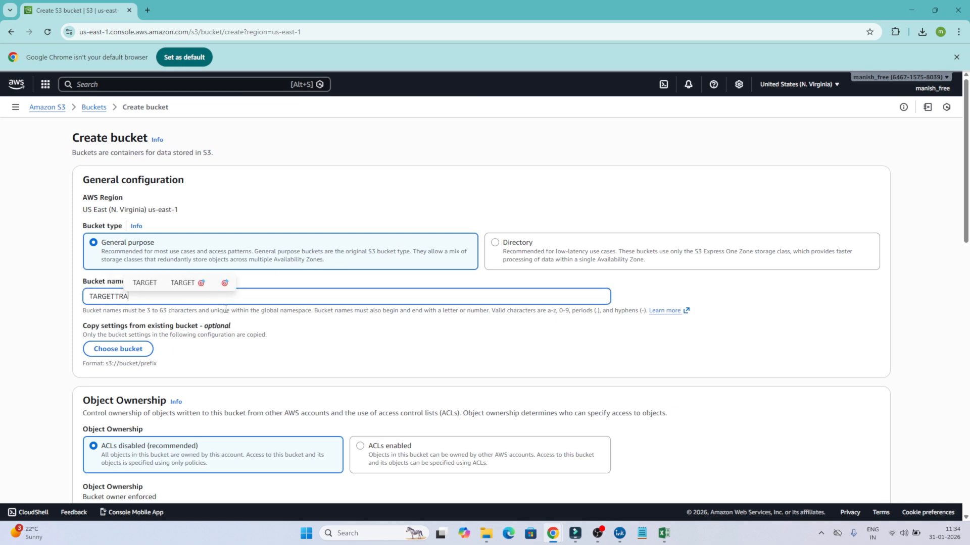
text(NSACTION)
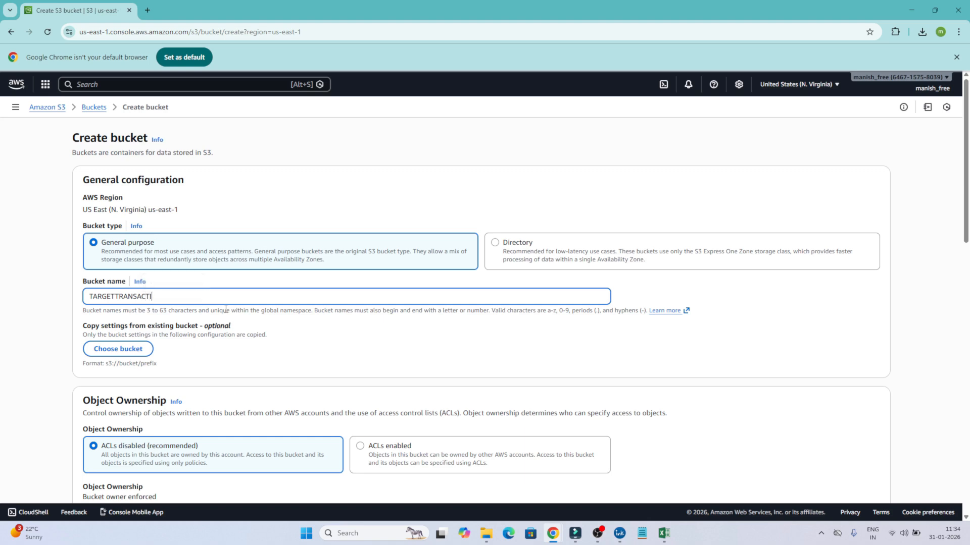
key(BackSpace)
key(BackSpace)
key(BackSpace)
key(BackSpace)
key(BackSpace)
key(BackSpace)
key(BackSpace)
key(BackSpace)
key(BackSpace)
key(BackSpace)
key(BackSpace)
key(BackSpace)
key(BackSpace)
key(BackSpace)
key(BackSpace)
key(BackSpace)
key(BackSpace)
key(BackSpace)
- Name the new general purpose bucket transabickettarget and create it with the default settings
text(transa)
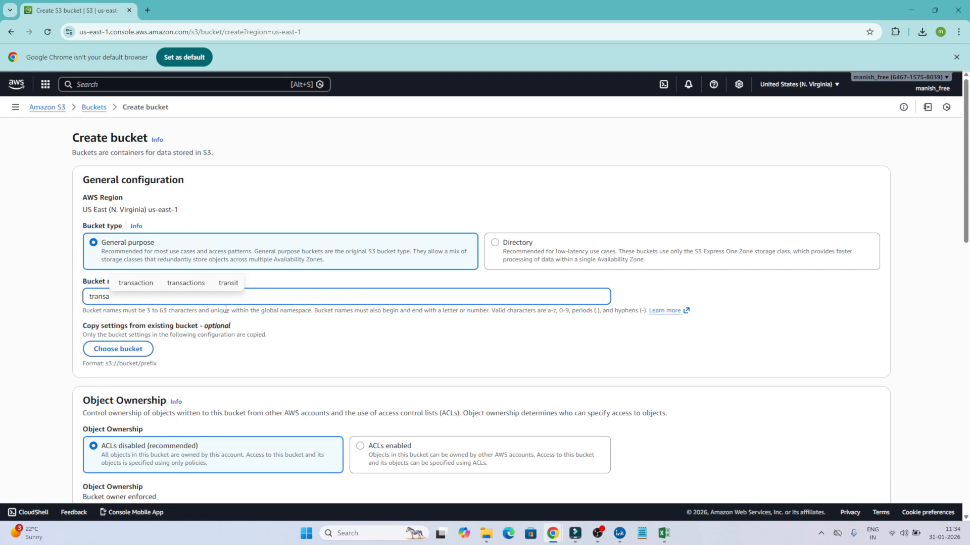
text(bickettarget)
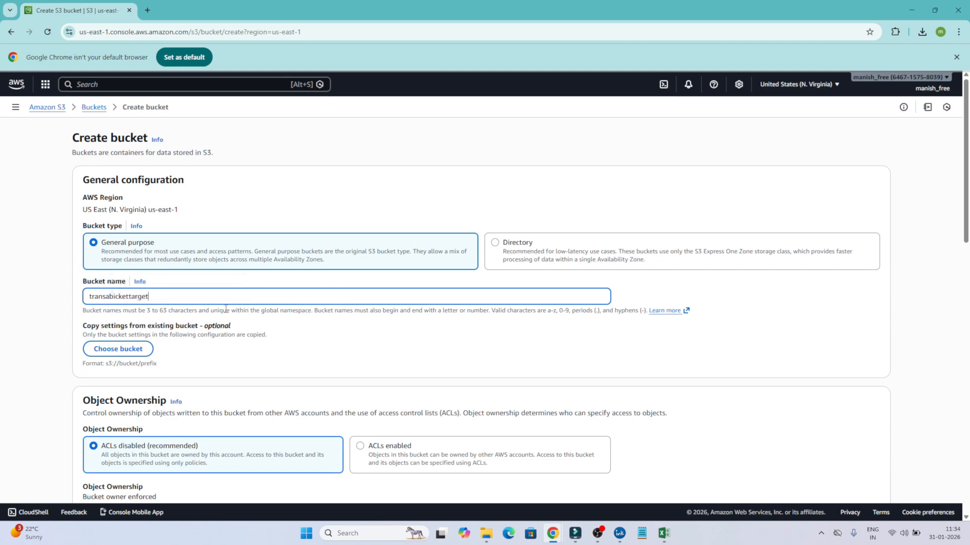
scroll(285, 302, down, 15)
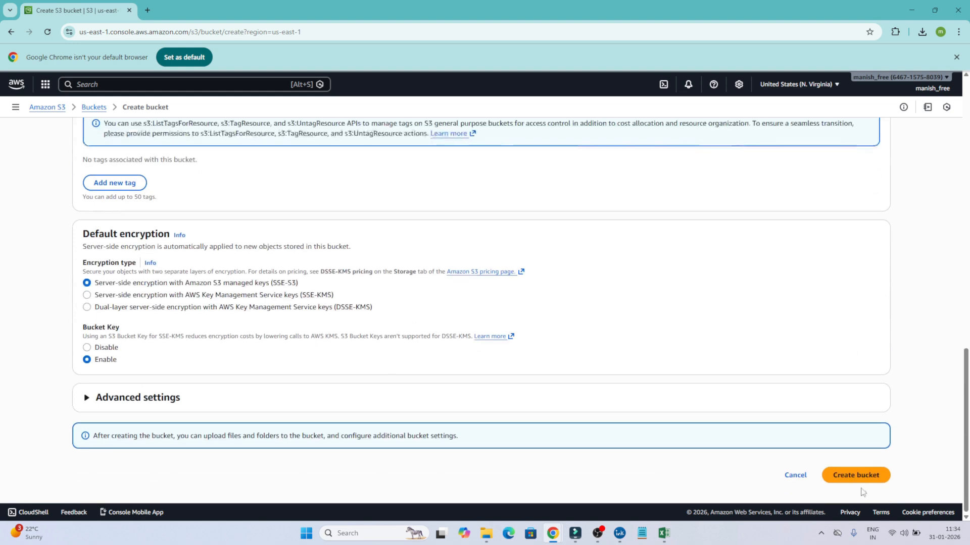
click(858, 482)
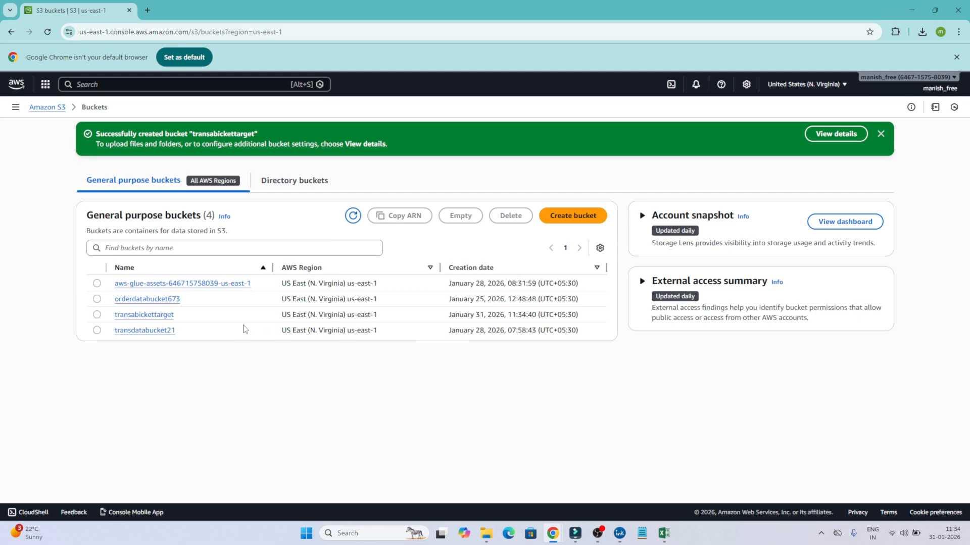
- Check the contents of the transdatabucket21 and transabickettarget buckets, returning to the bucket list
click(145, 331)
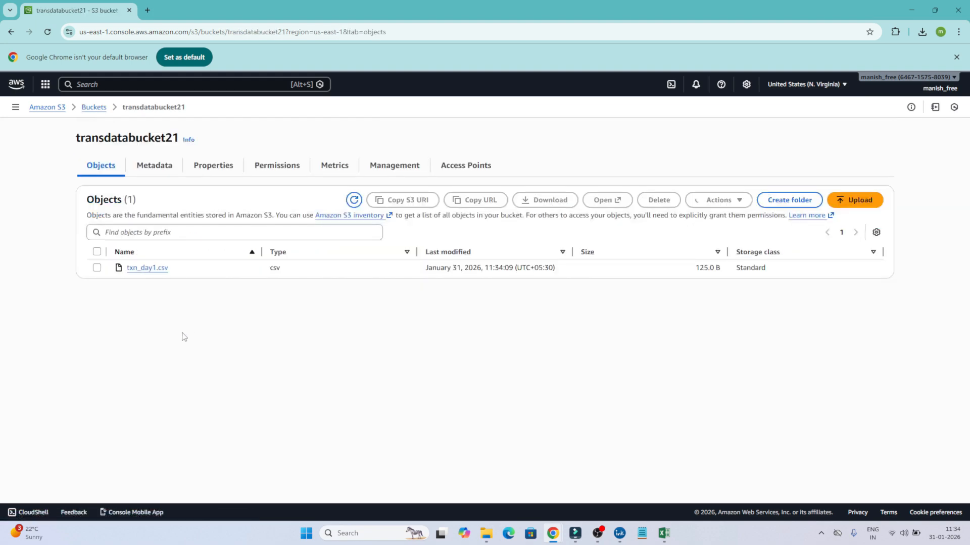
click(94, 108)
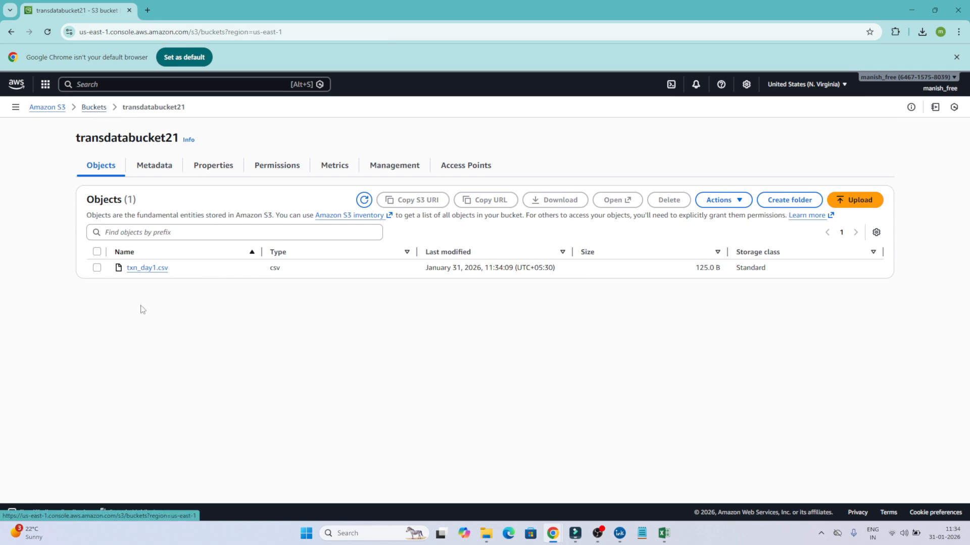
click(135, 277)
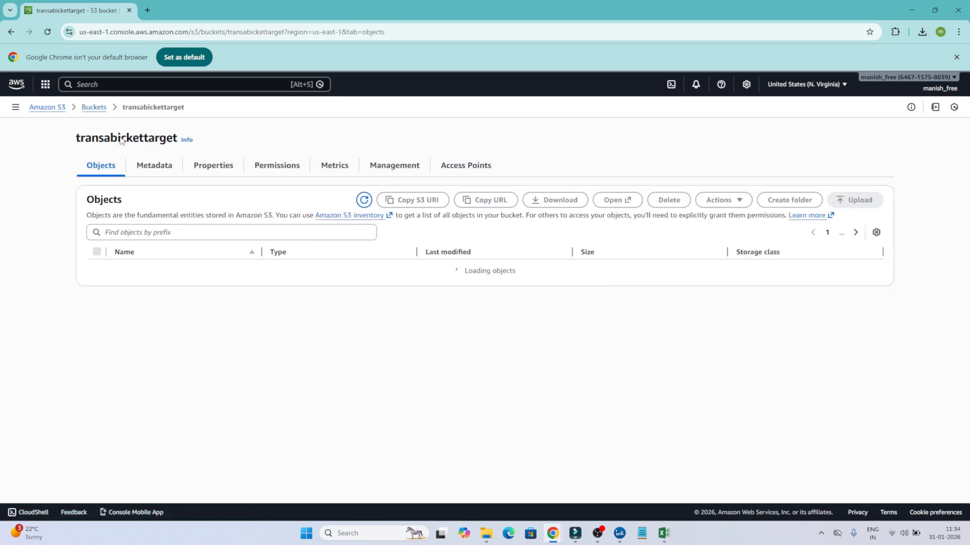
click(96, 110)
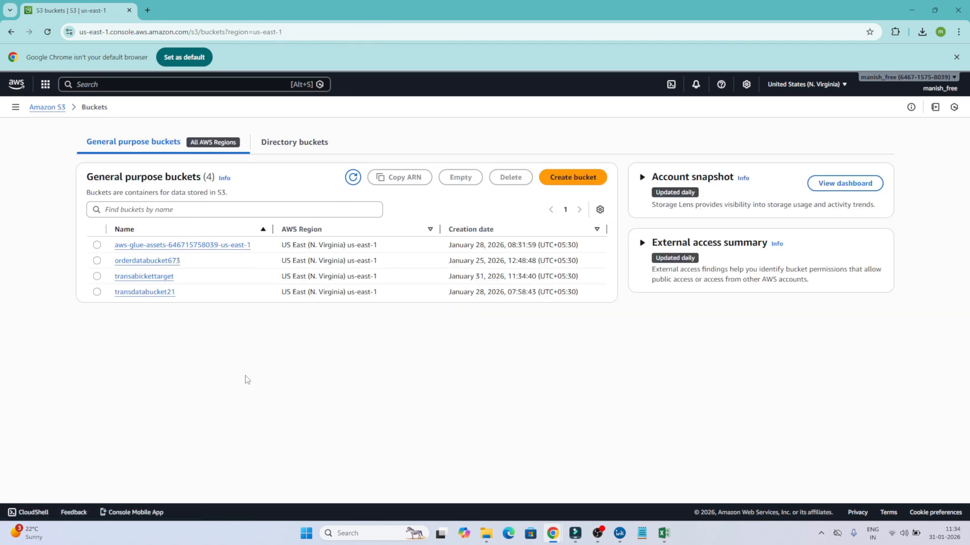
- Search the AWS services for "glue" and open AWS Glue in a new browser tab
click(170, 88)
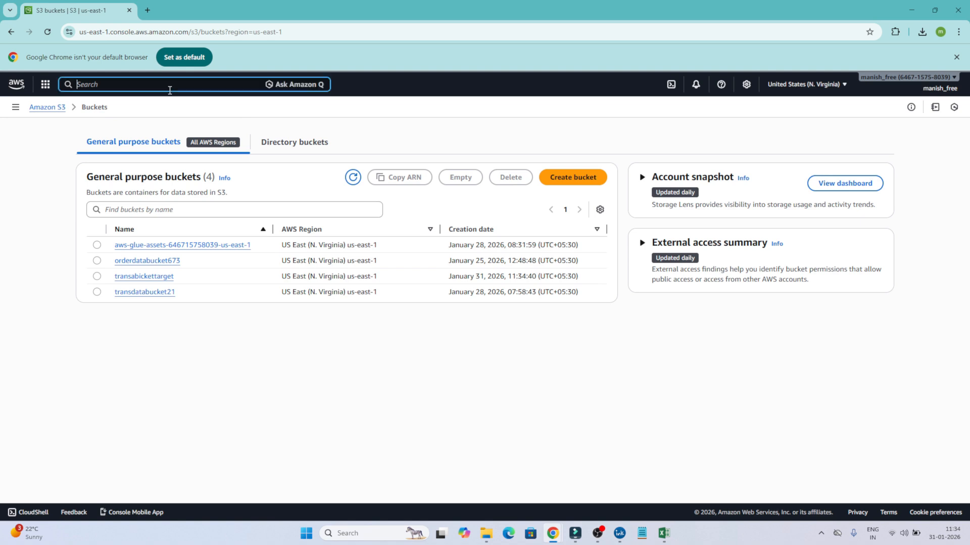
text(glue)
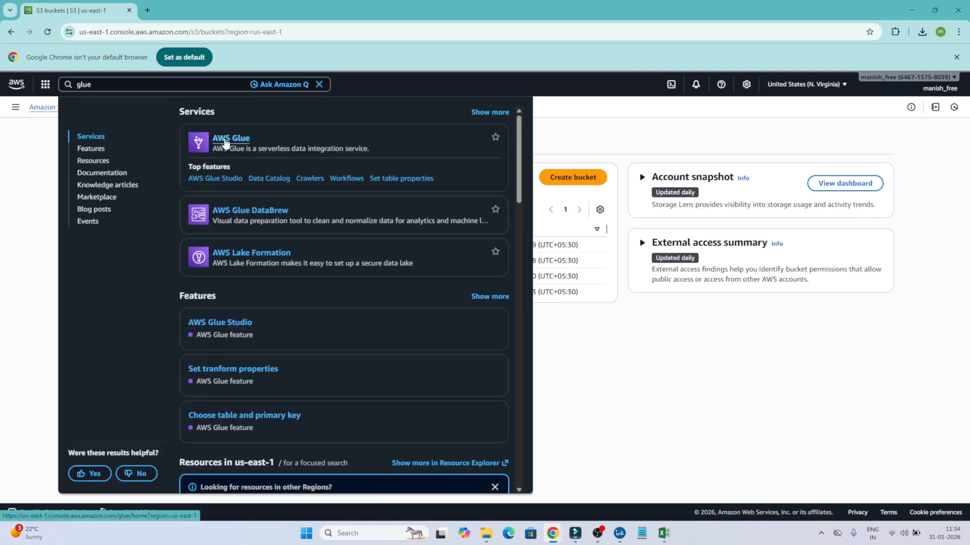
right_click(224, 139)
click(245, 153)
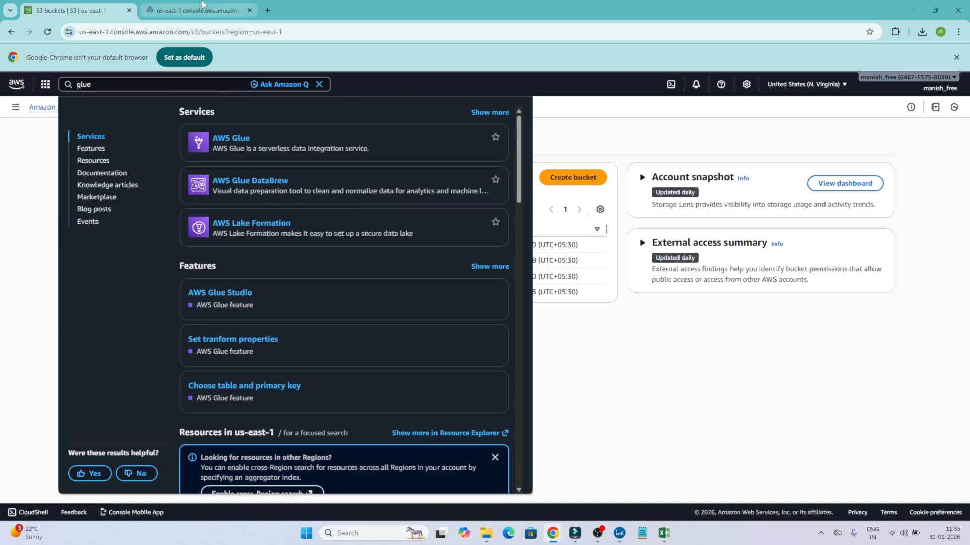
click(202, 9)
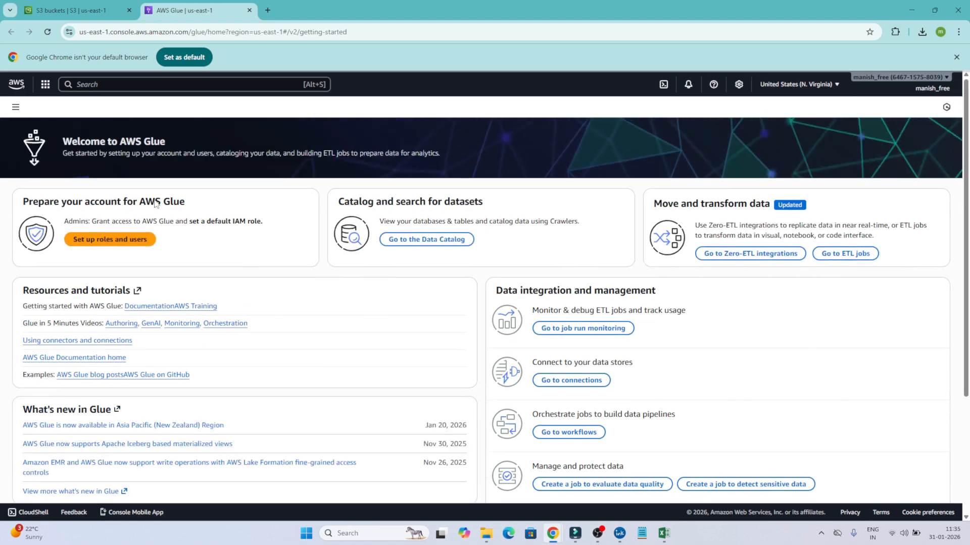
- Create a blank Visual ETL job, add an Amazon S3 source node and display its properties
click(16, 107)
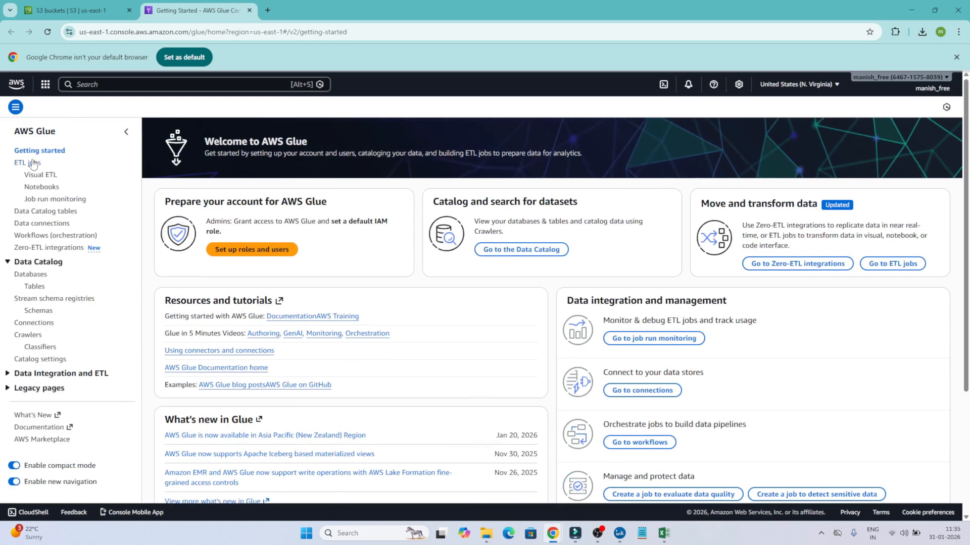
click(33, 164)
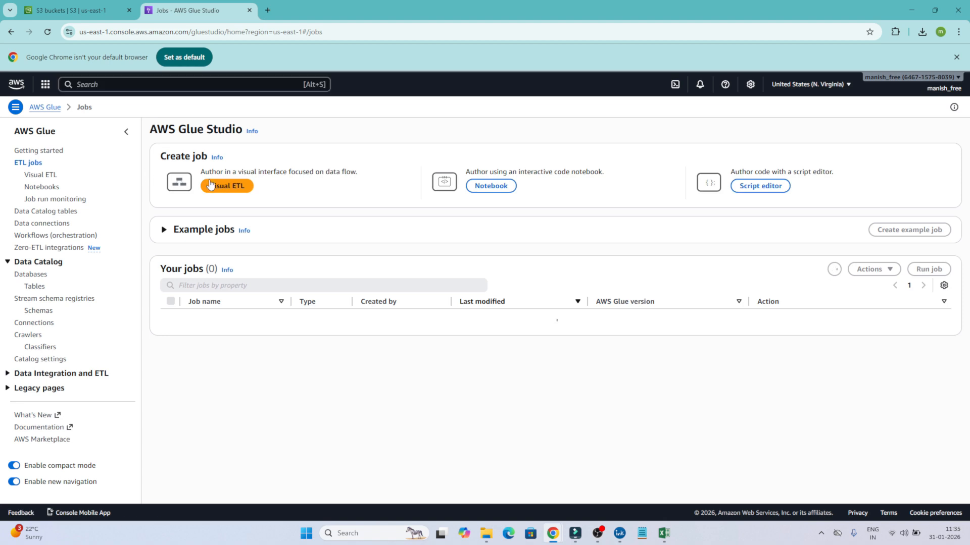
click(218, 189)
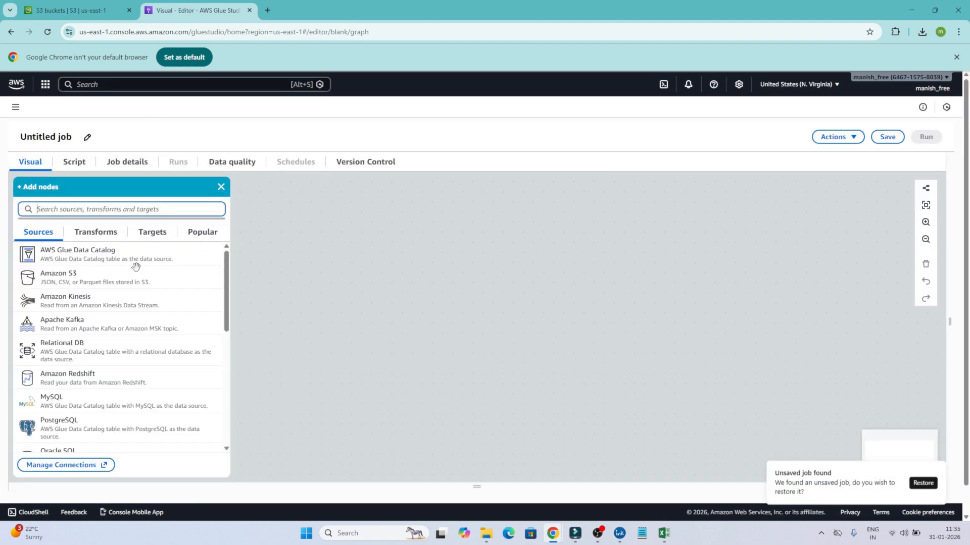
click(71, 276)
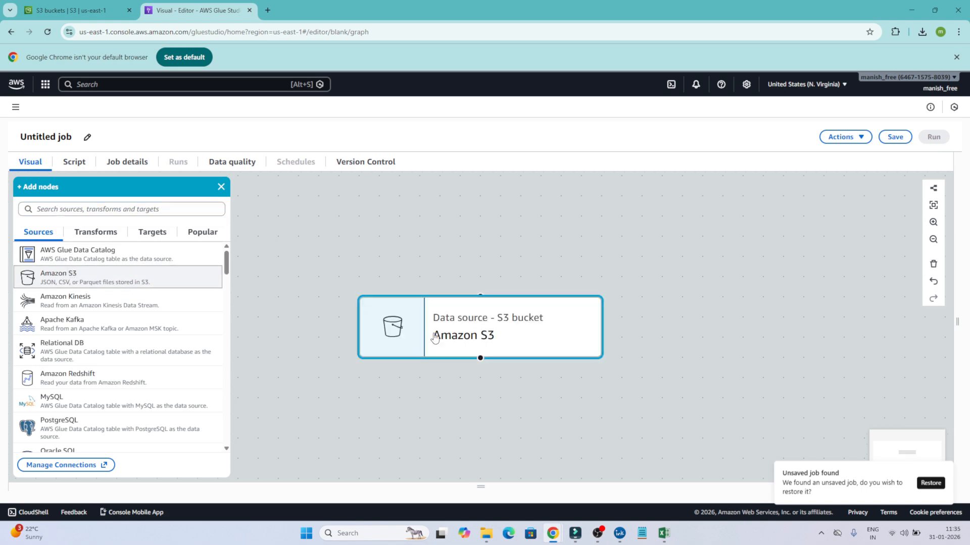
click(451, 289)
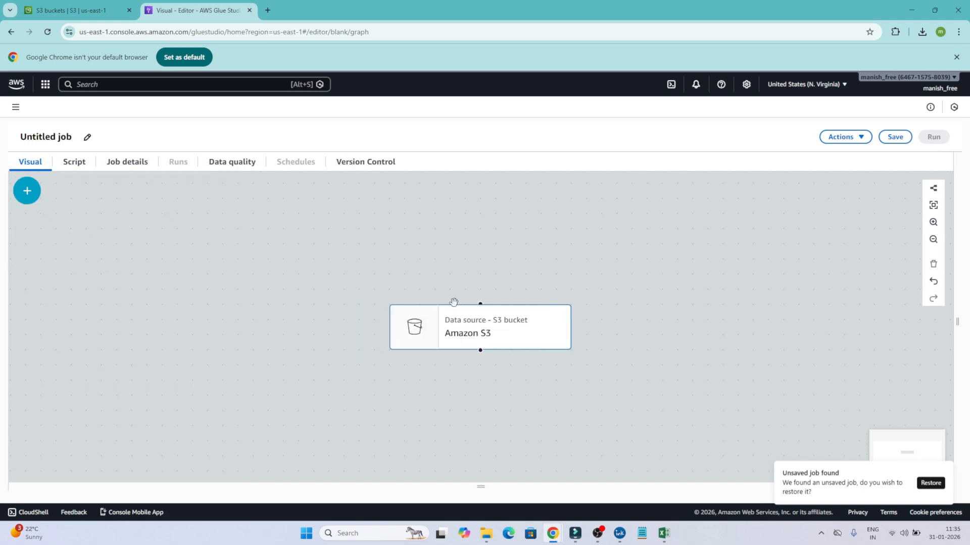
click(456, 324)
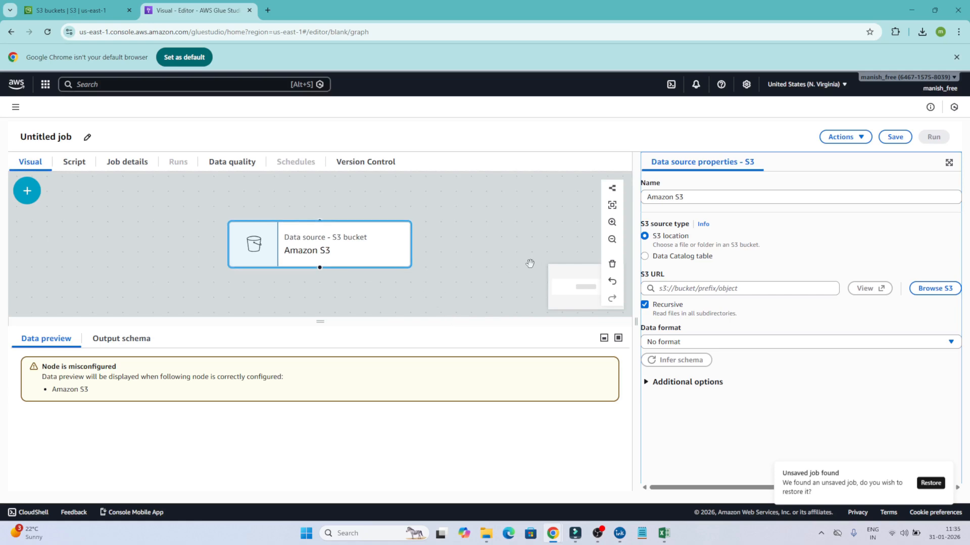
- Set the source node's S3 URL to s3://transdatabucket21/ and its data format to CSV
click(927, 291)
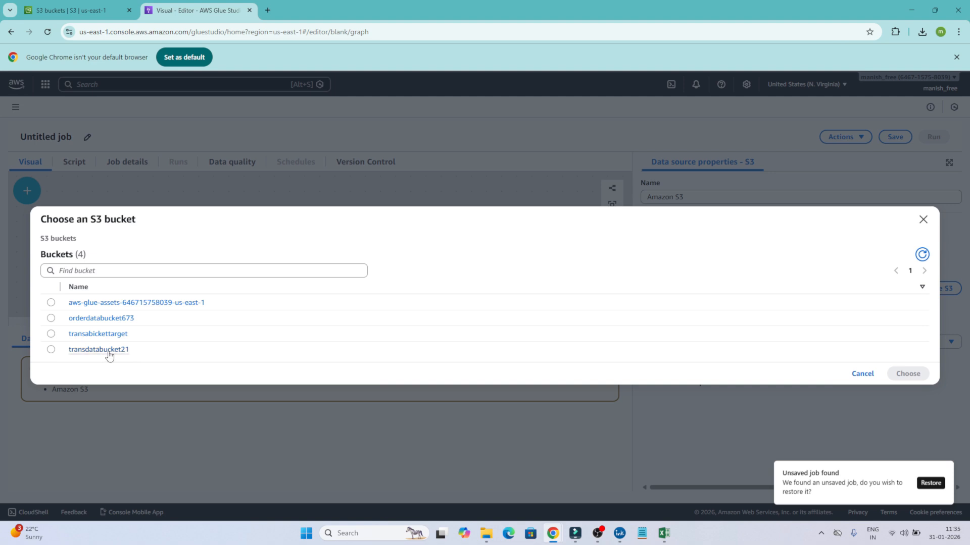
click(51, 350)
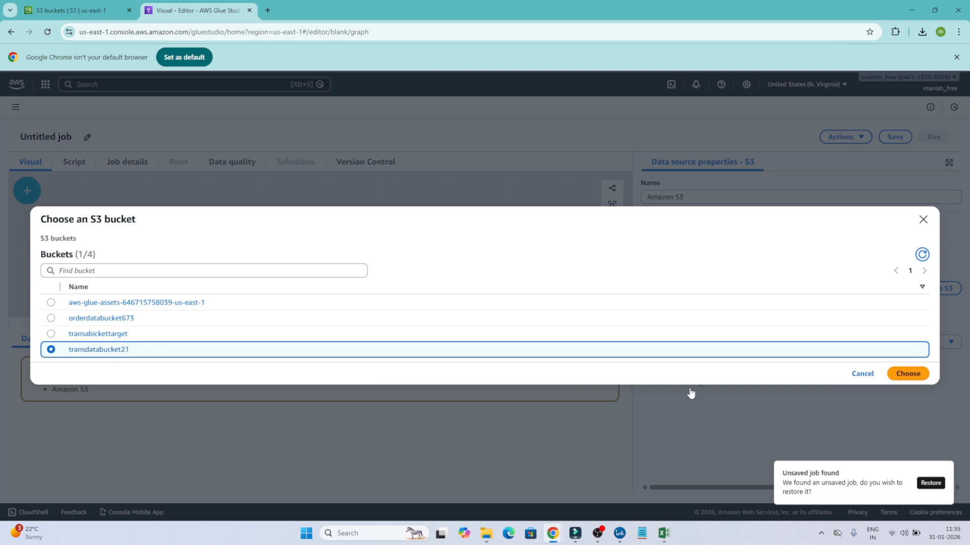
click(907, 374)
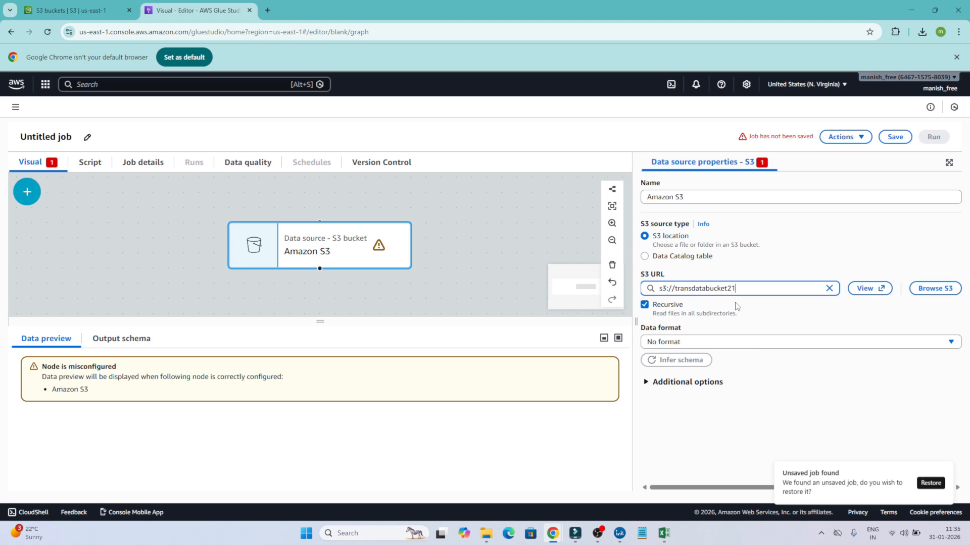
text(/)
click(725, 341)
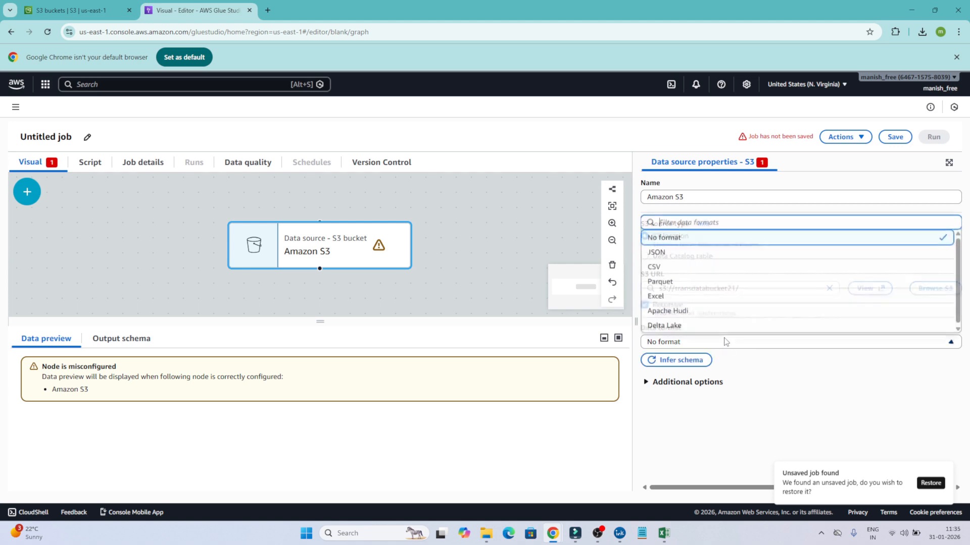
click(657, 266)
scroll(713, 386, down, 2)
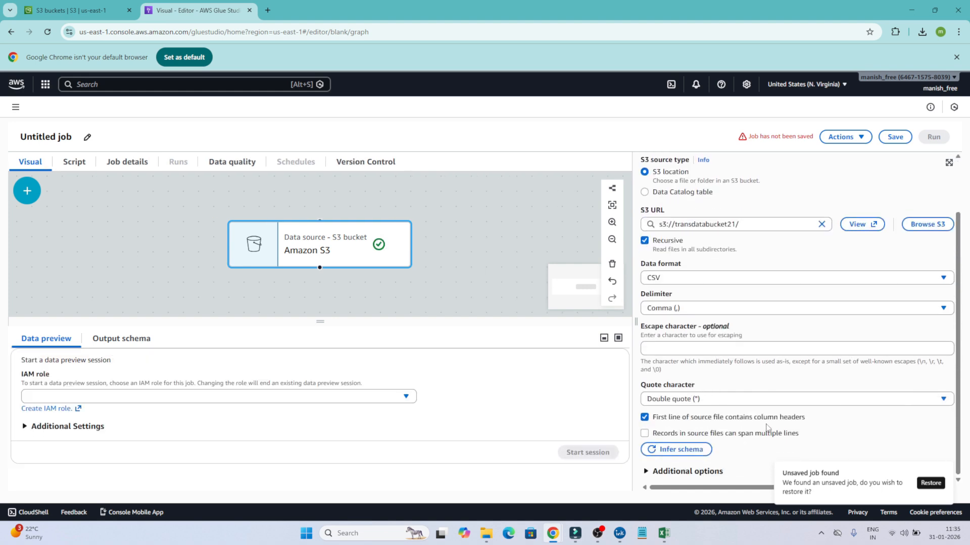
scroll(730, 392, up, 2)
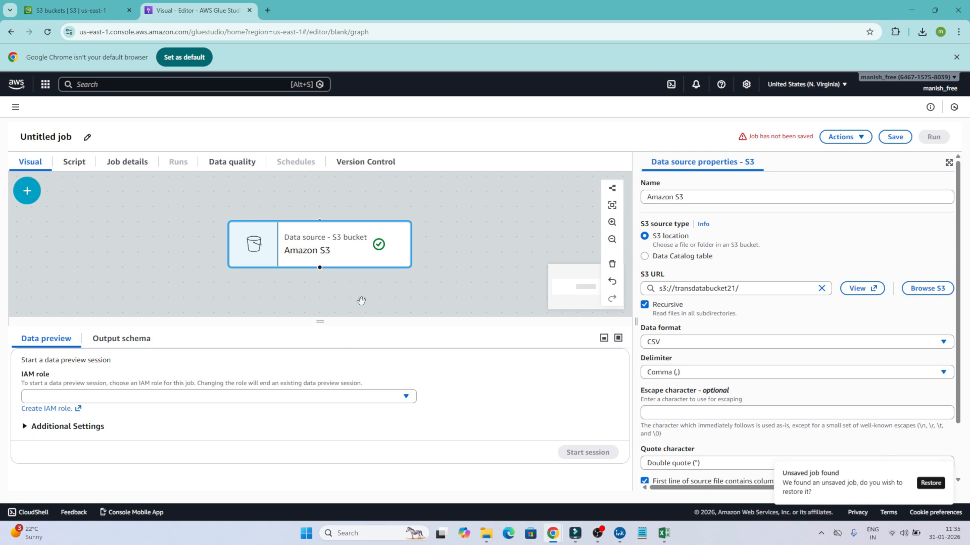
- Go from the data preview's IAM role setting to the IAM roles page and start creating a role
click(167, 398)
click(167, 398)
click(34, 409)
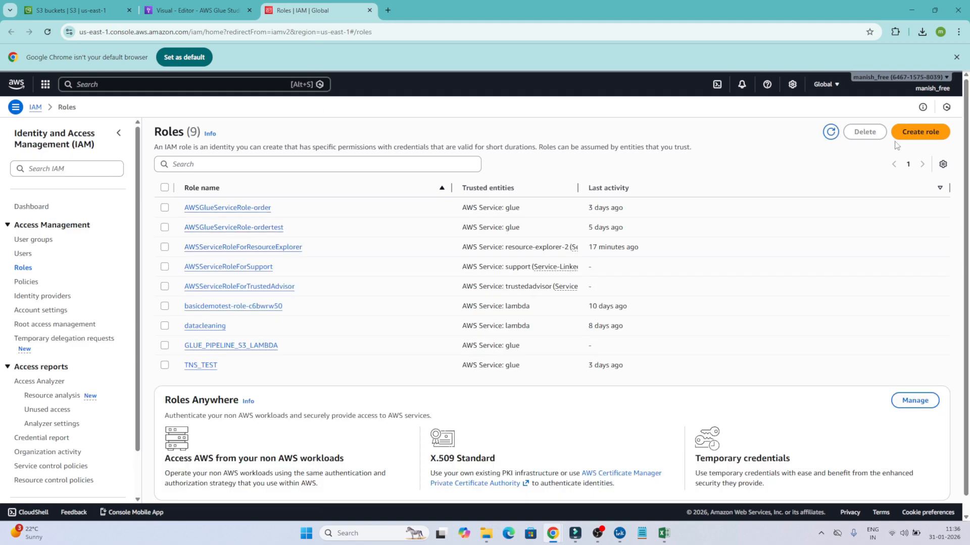
click(912, 136)
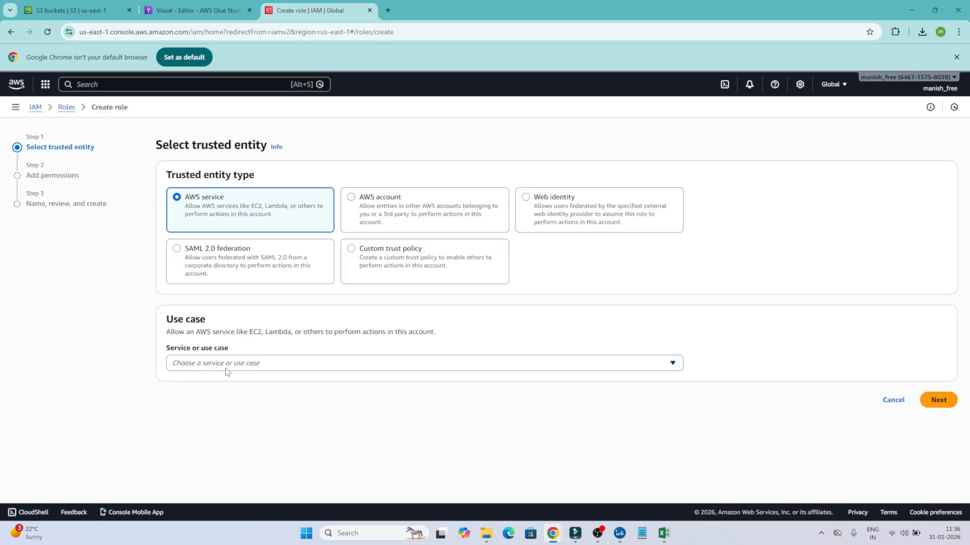
- Choose Glue as the AWS service use case for the role's trusted entity and continue to the permissions
click(226, 364)
click(227, 364)
click(227, 364)
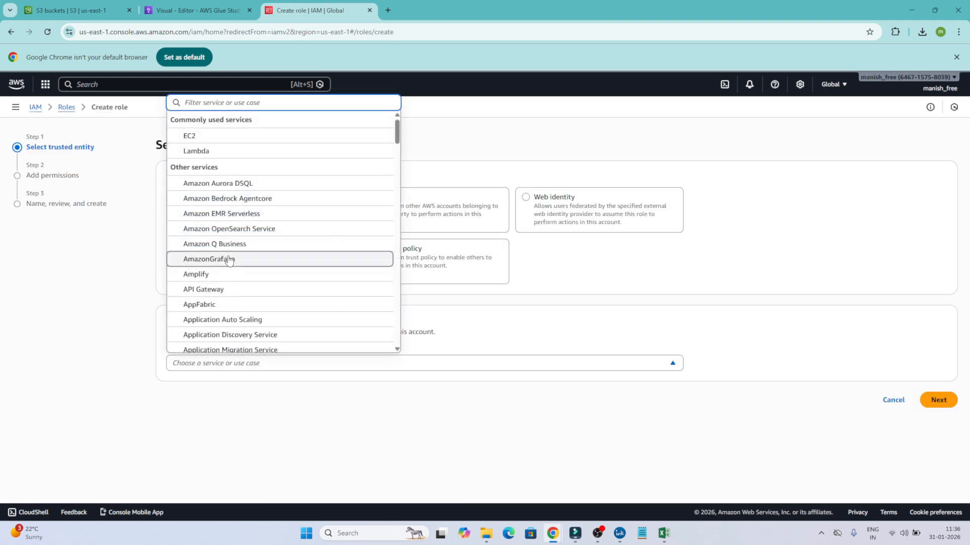
text(glu)
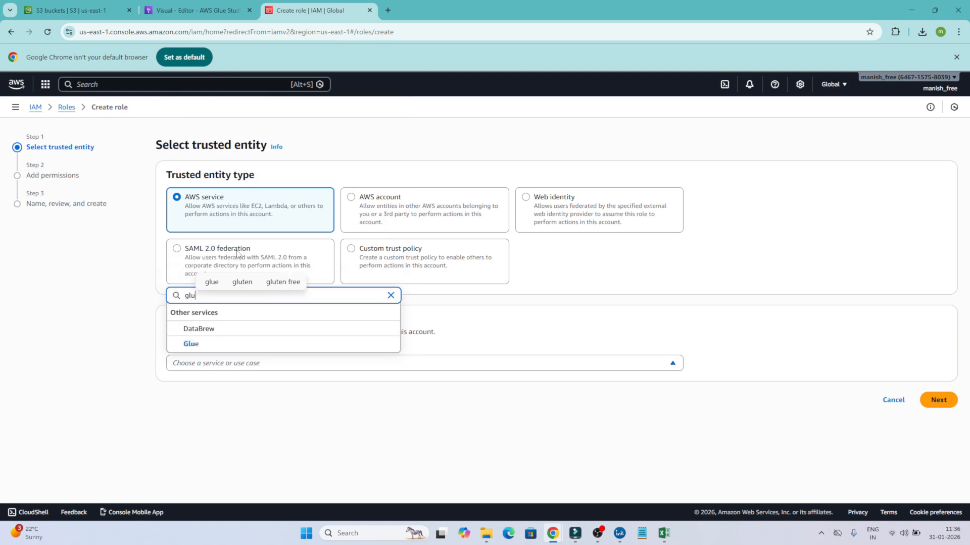
click(201, 343)
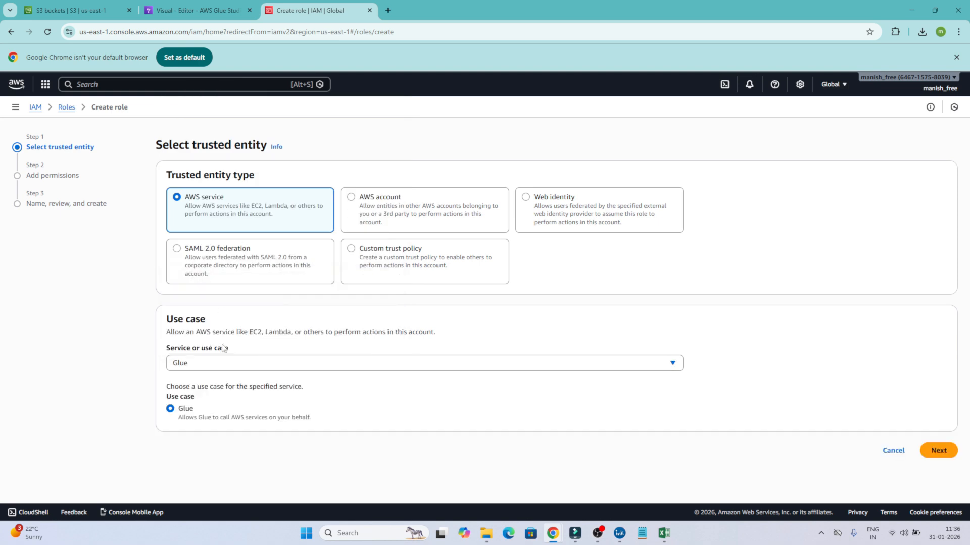
click(932, 456)
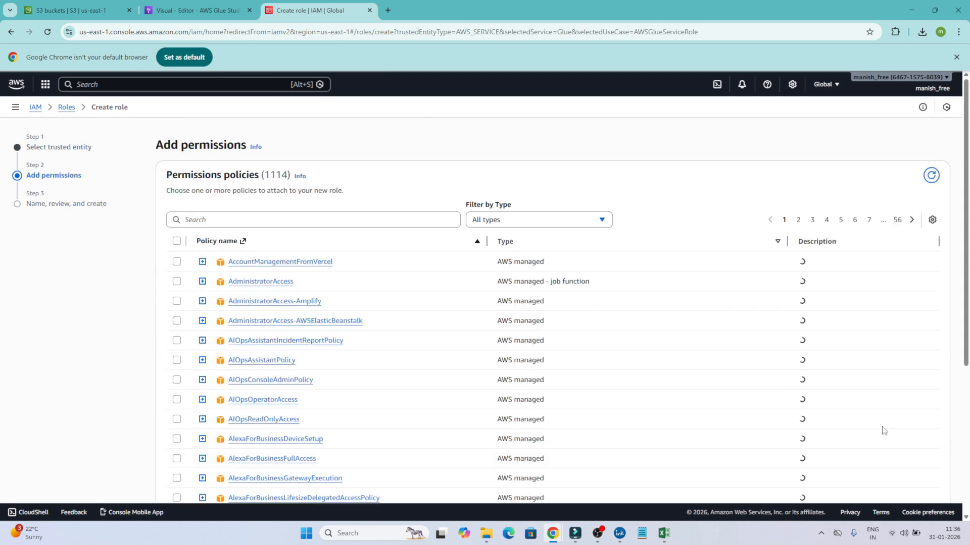
- Filter the permissions policies by "s3" and select AmazonS3FullAccess for the new role
click(277, 220)
text(s32)
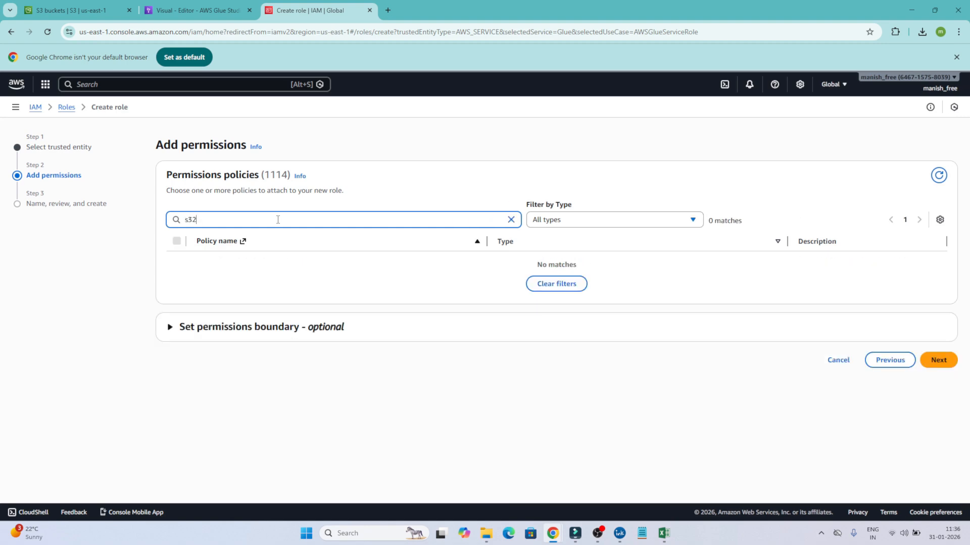
key(BackSpace)
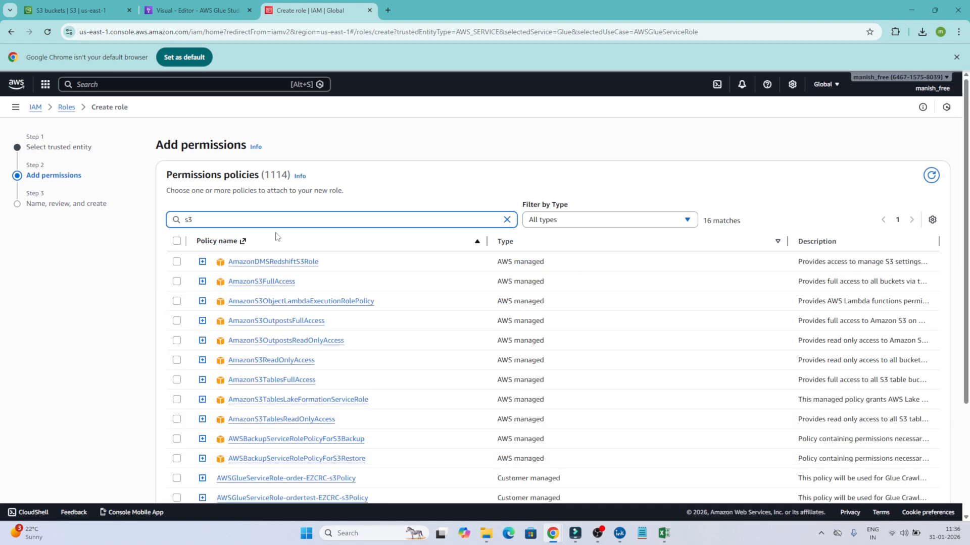
click(177, 281)
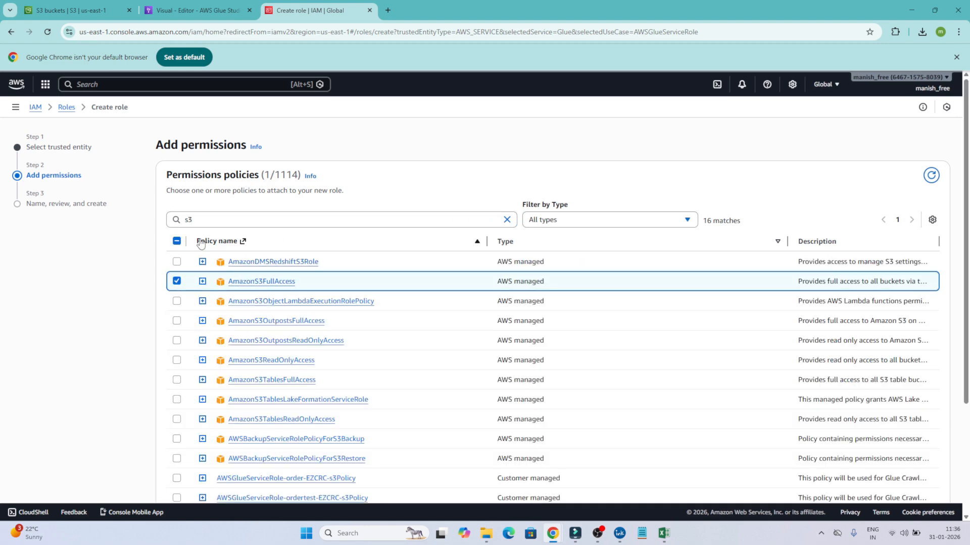
- Filter the permissions policies by "glue" and add AWSGlueConsoleFullAccess to the role's selected policies
click(216, 216)
key(BackSpace)
key(BackSpace)
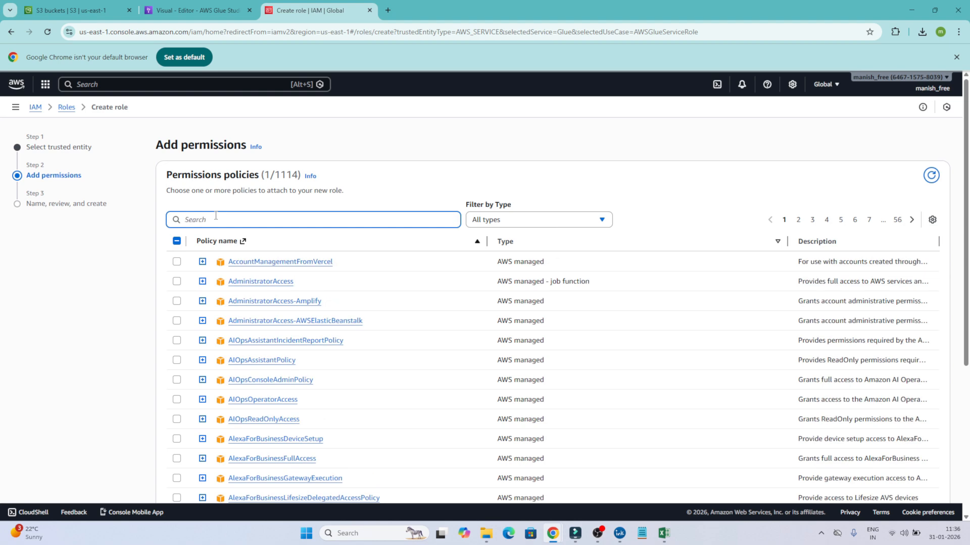
text(glue)
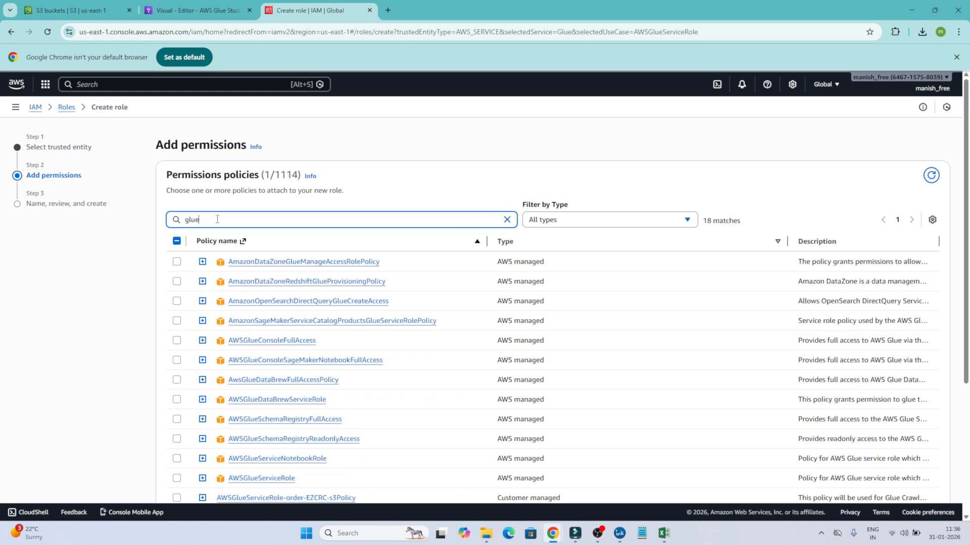
click(177, 341)
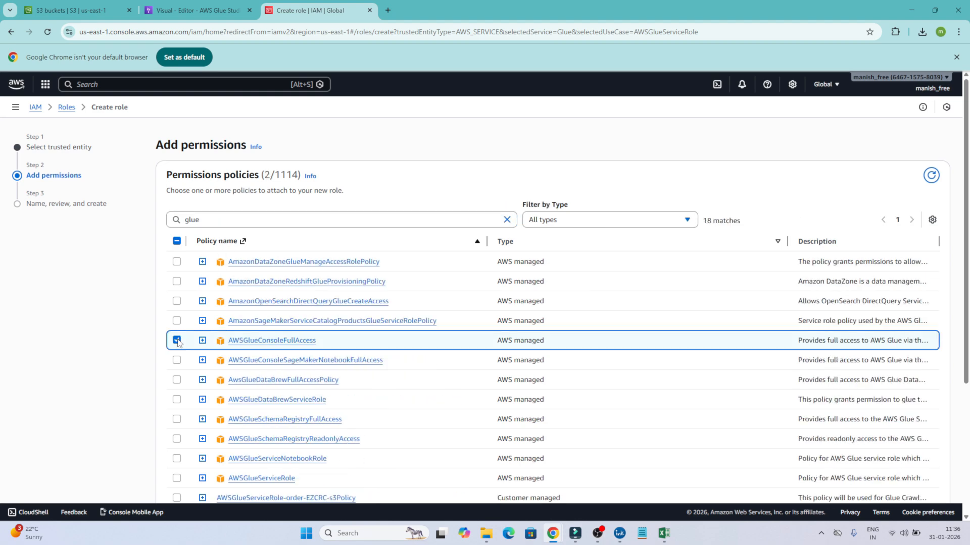
- Filter the policies by "cloudwatchlog", select CloudWatchLogsFullAccess, and continue to the role's naming and review page
click(224, 221)
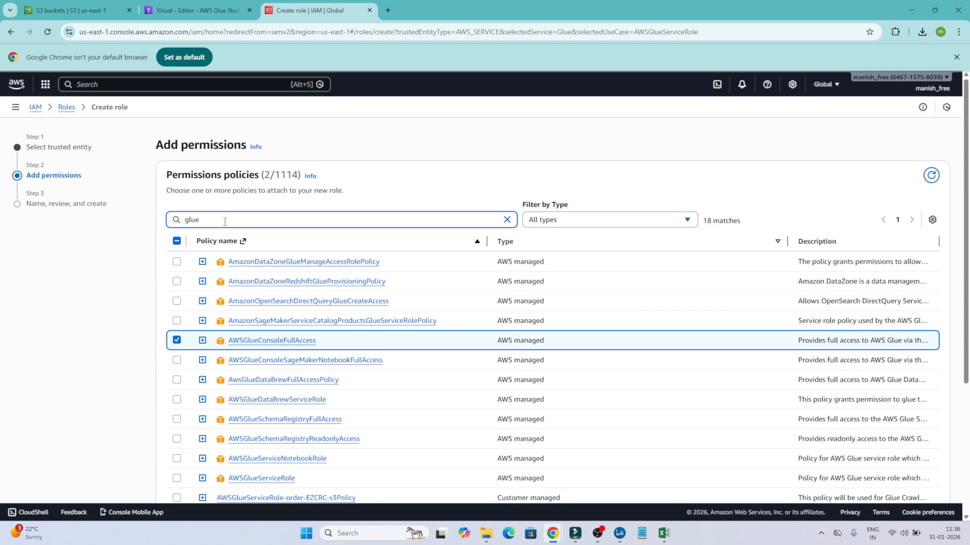
key(BackSpace)
key(BackSpace)
key(BackSpace)
key(BackSpace)
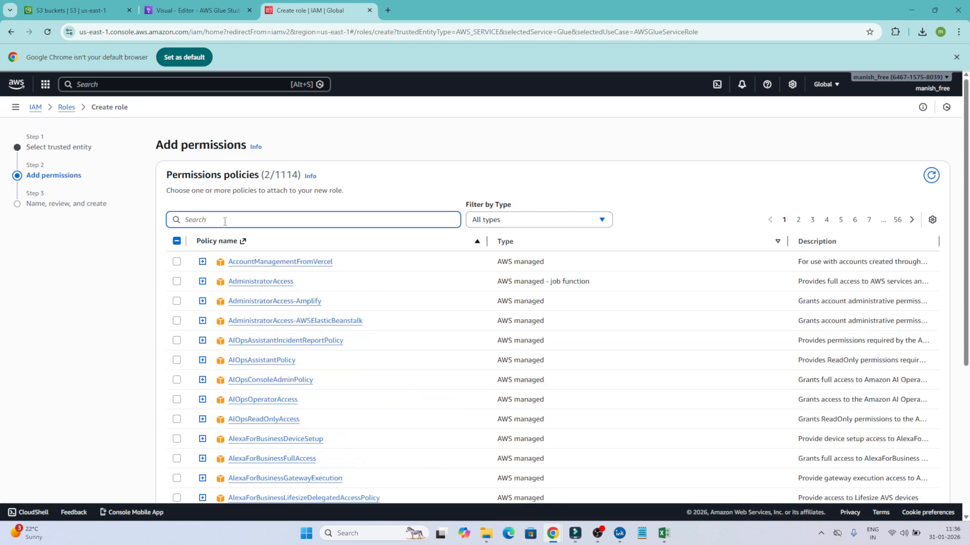
text(cloi)
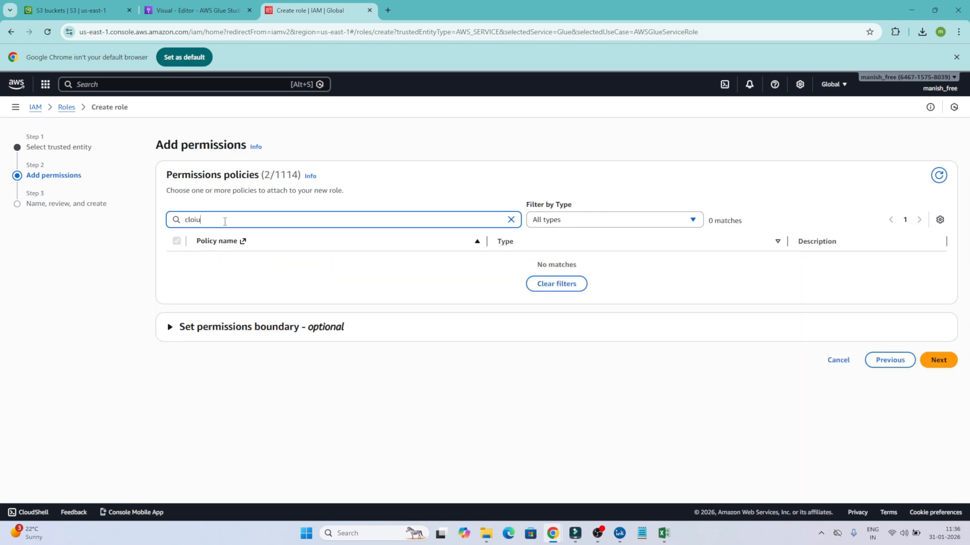
text(u)
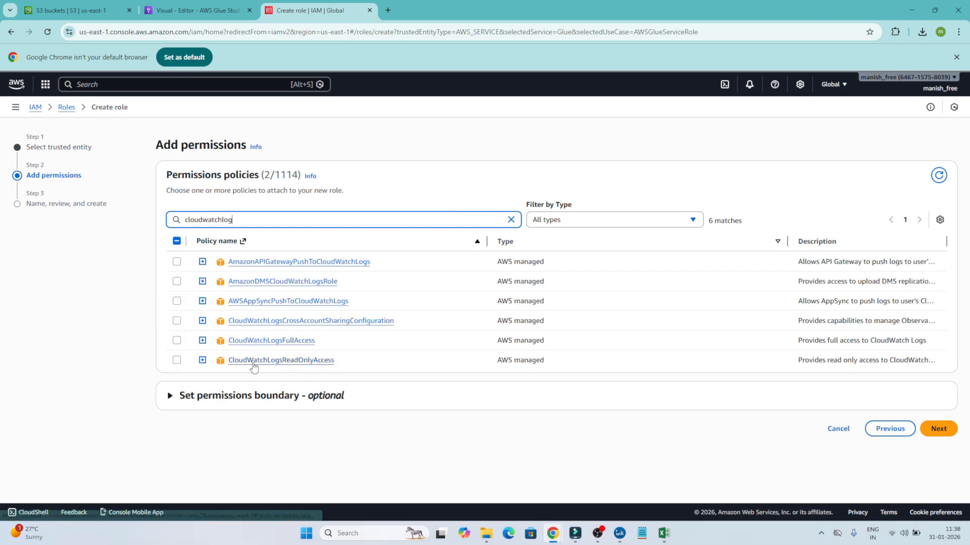
click(177, 340)
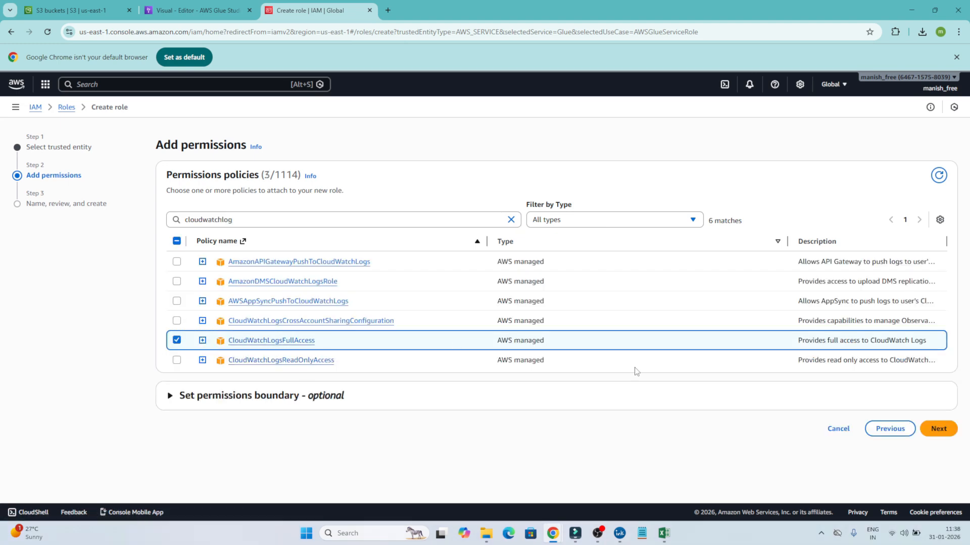
click(927, 430)
- Name the role bookmarkrole and create it with the selected policies
scroll(746, 419, down, 5)
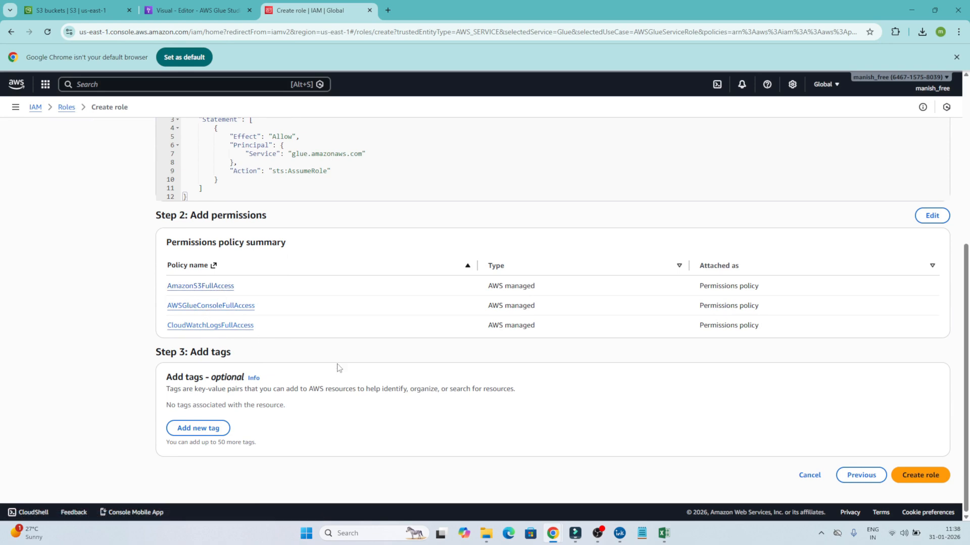
click(930, 477)
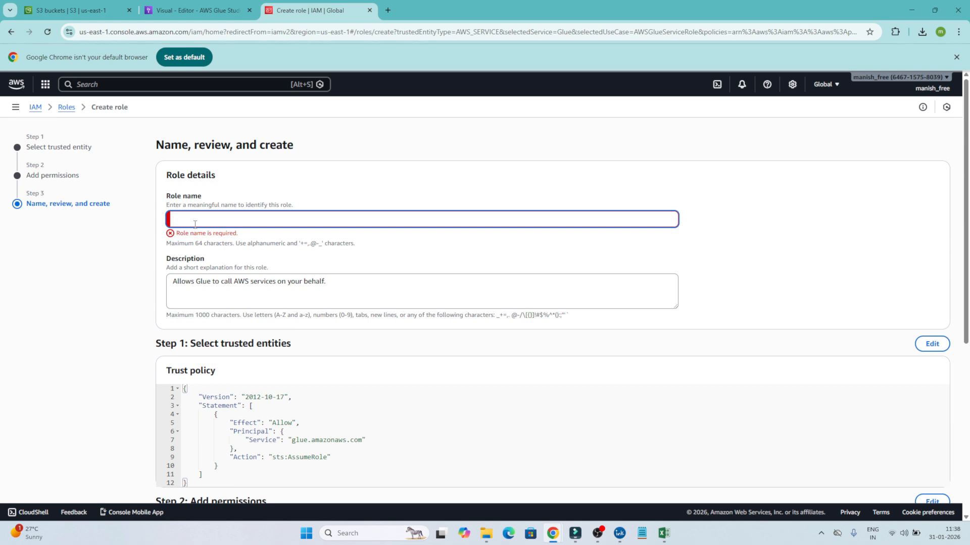
text(book)
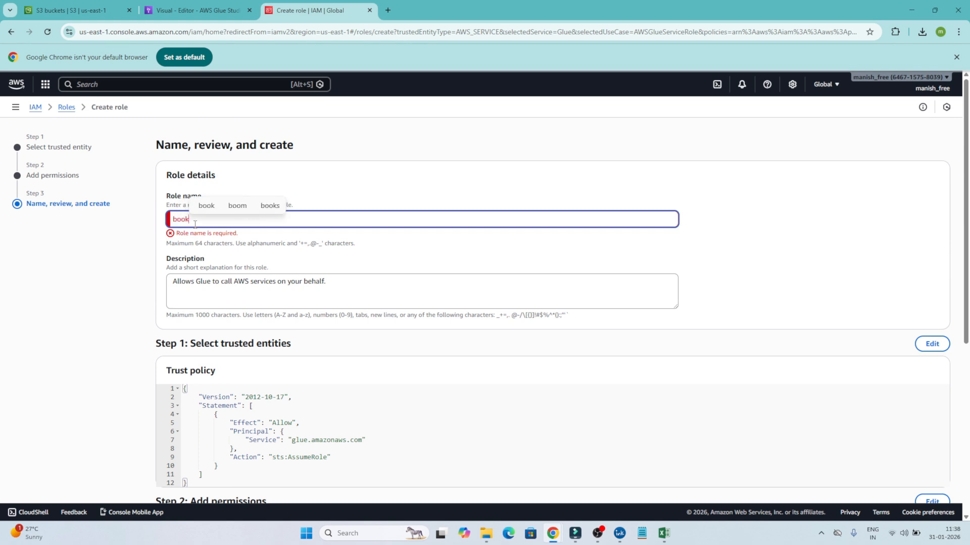
text(mankrole)
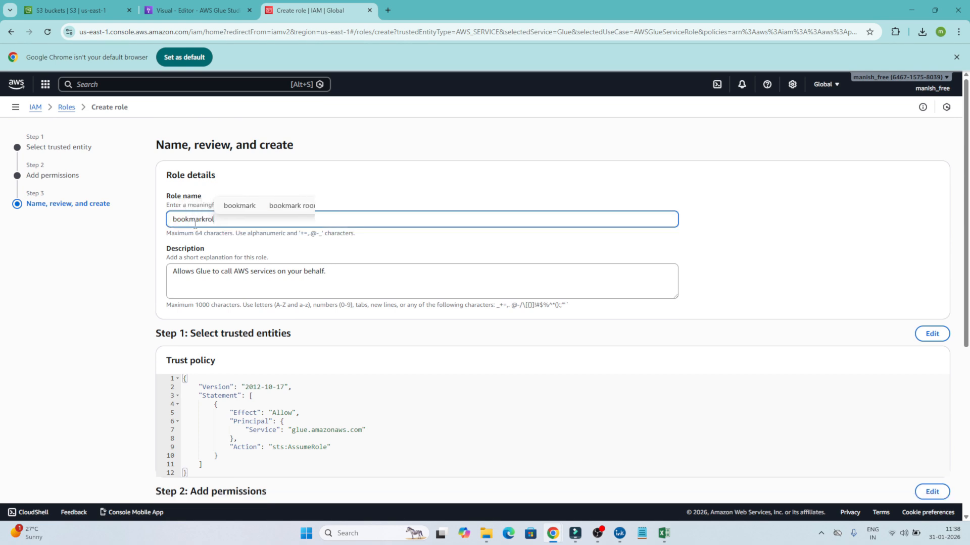
scroll(328, 323, down, 5)
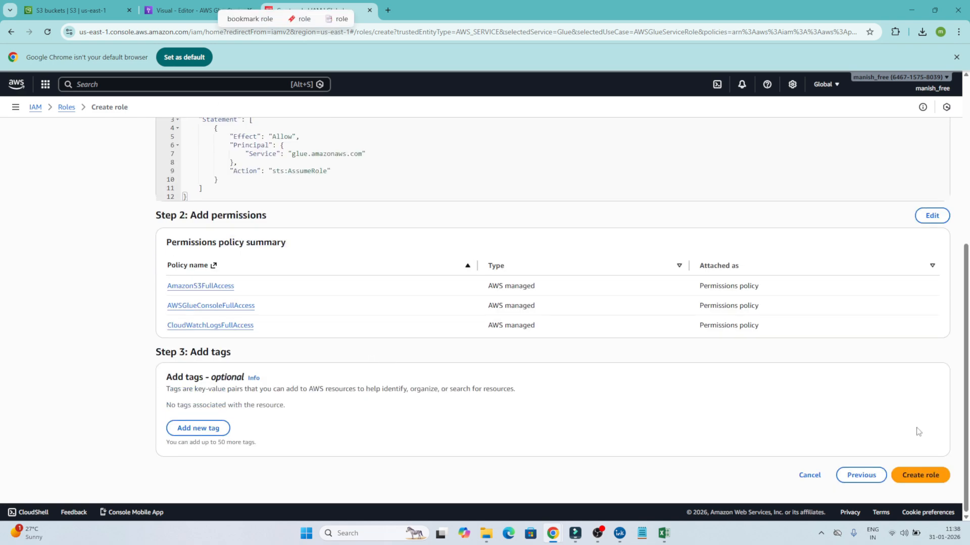
click(906, 474)
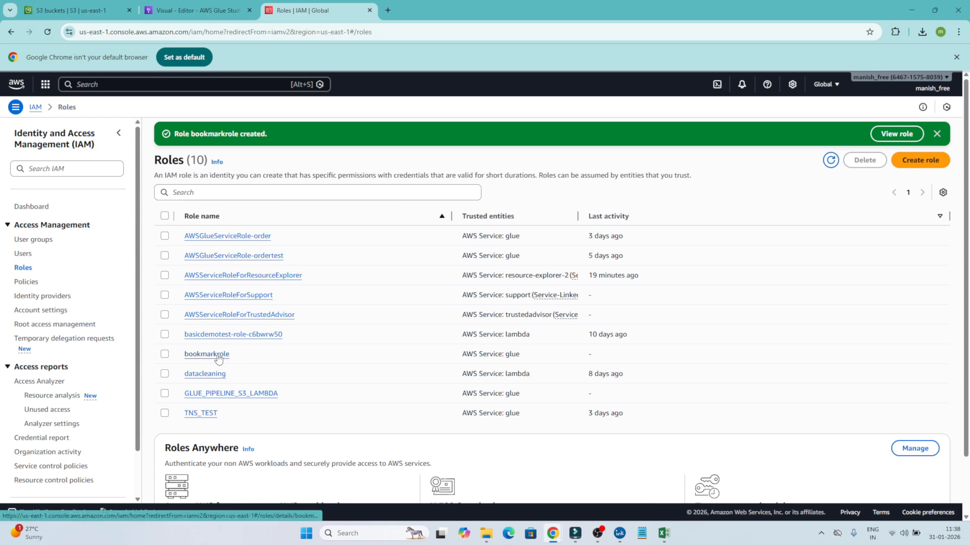
- Switch back to the Glue job editor and look for bookmarkrole among the data preview's IAM roles
click(191, 7)
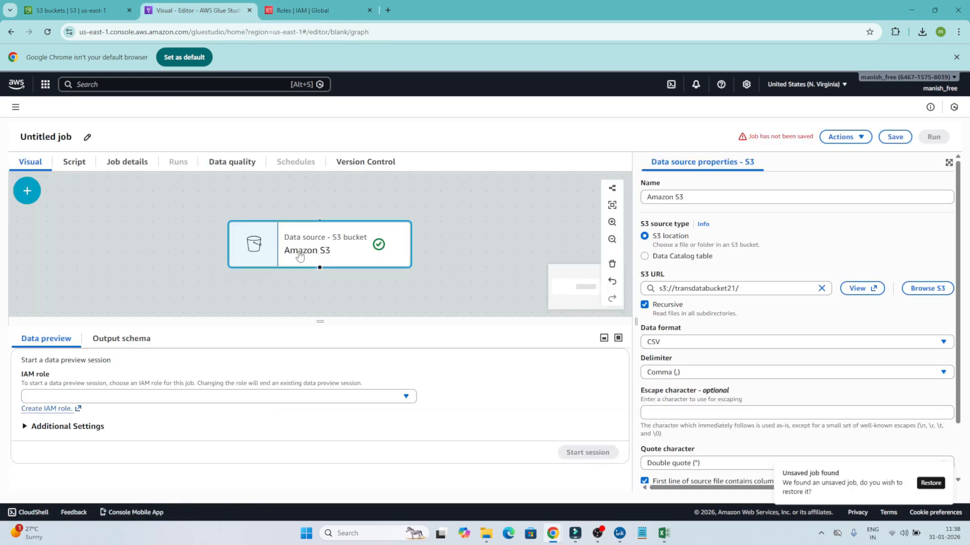
click(158, 398)
scroll(127, 429, down, 5)
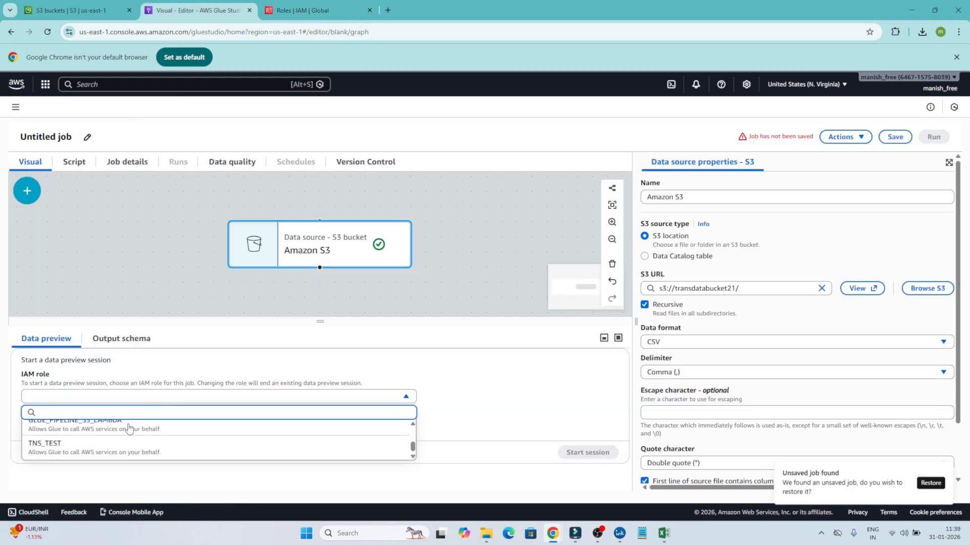
scroll(130, 429, up, 4)
- Refresh the available IAM roles in the job details and check them for bookmarkrole
click(74, 162)
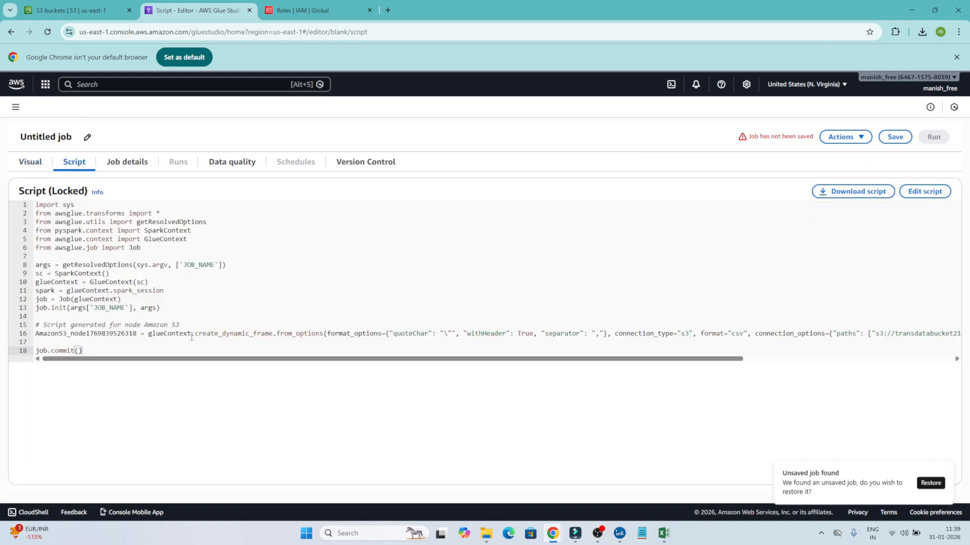
click(129, 162)
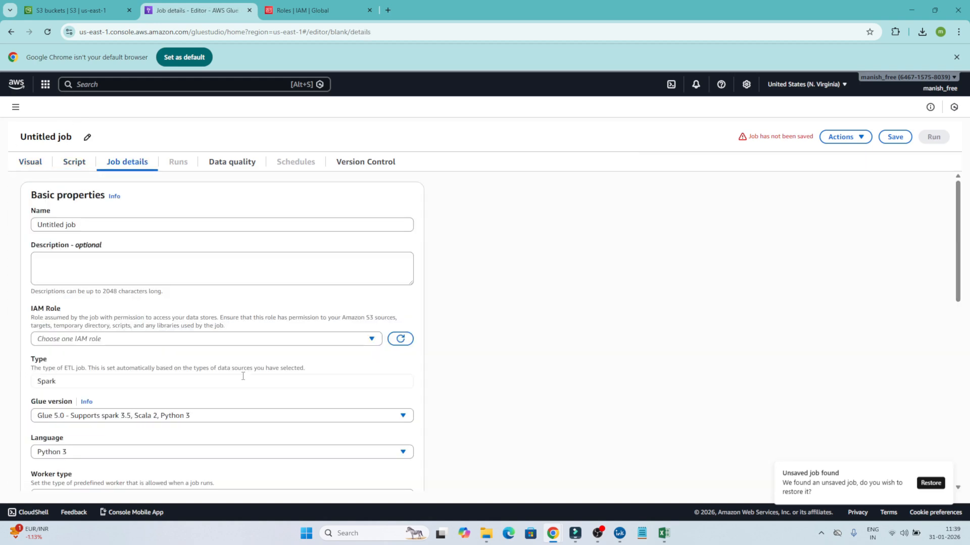
scroll(243, 377, down, 8)
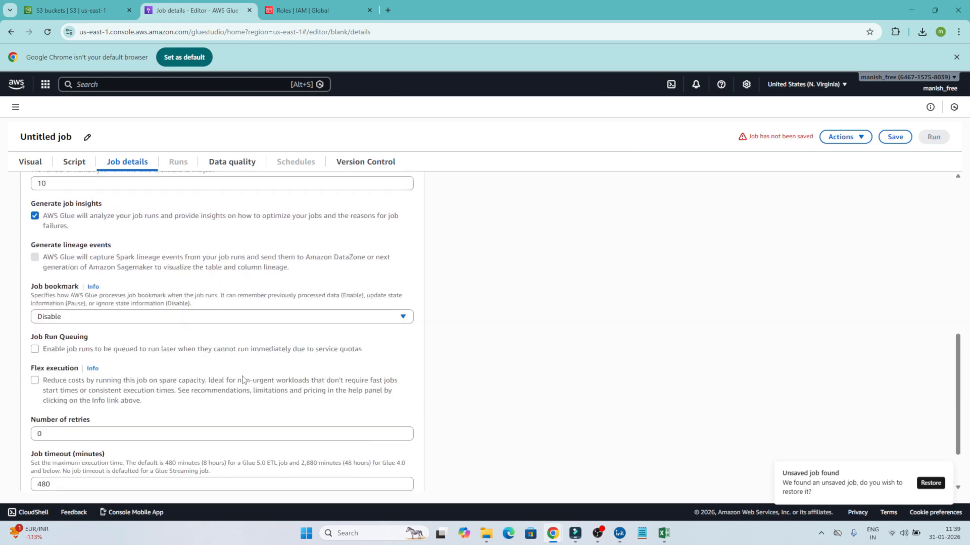
scroll(240, 376, down, 3)
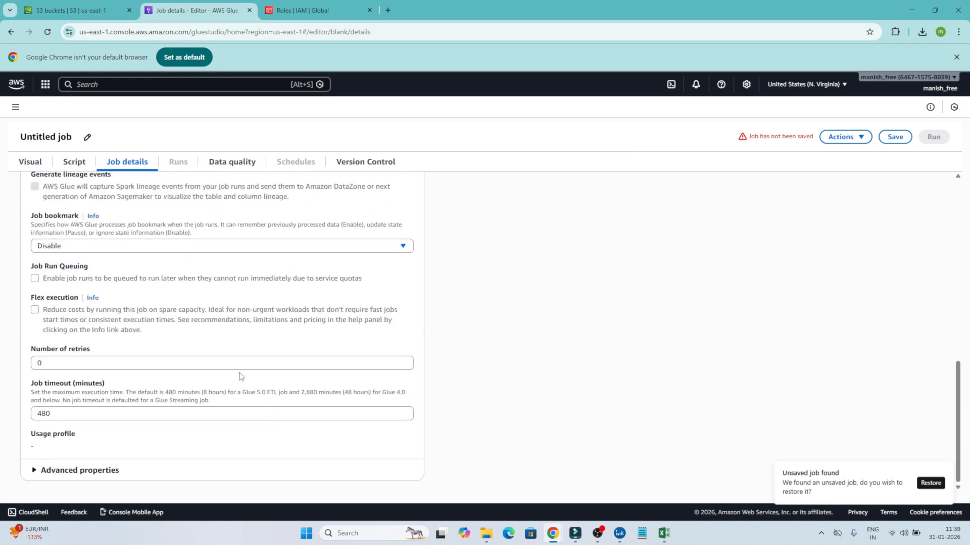
scroll(234, 380, up, 10)
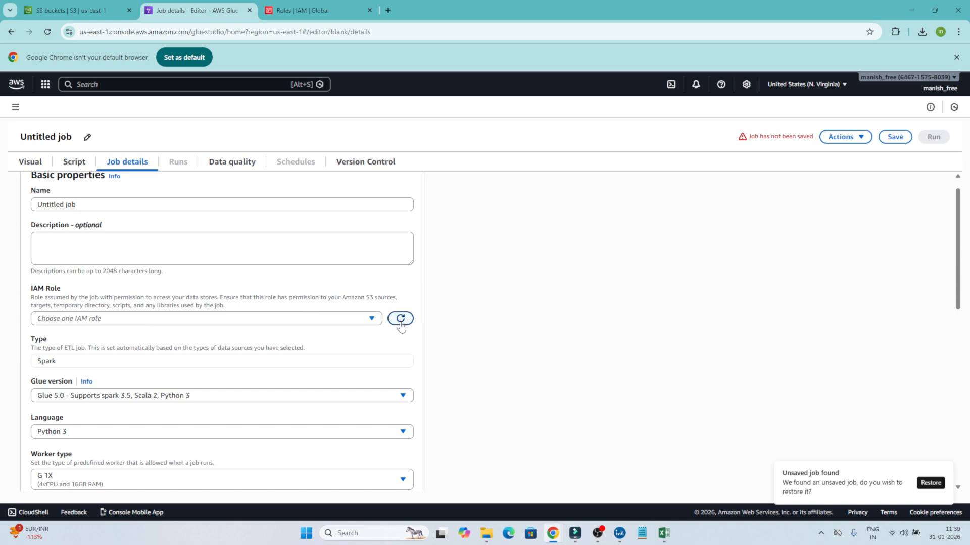
click(359, 324)
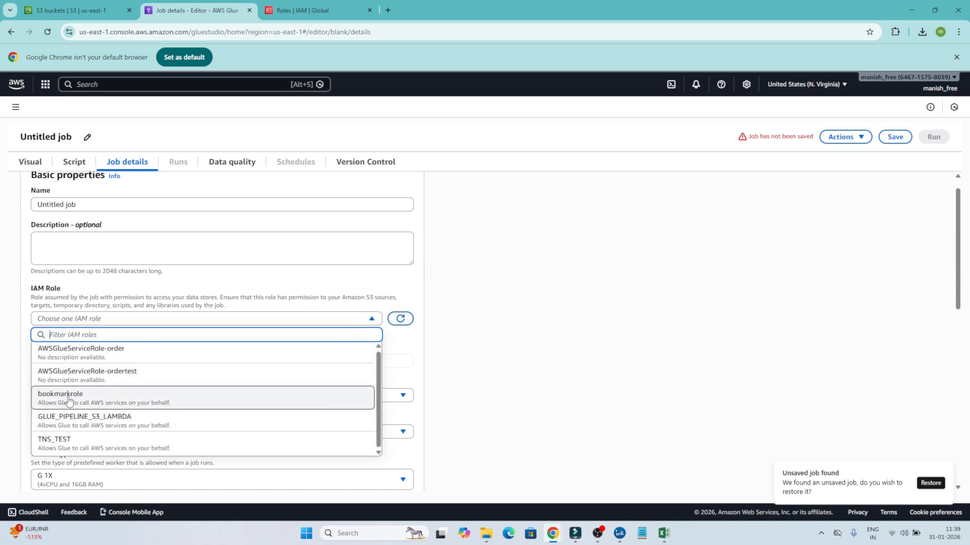
- Set the IAM role for the S3 source's data preview to bookmarkrole and start the preview session
click(37, 164)
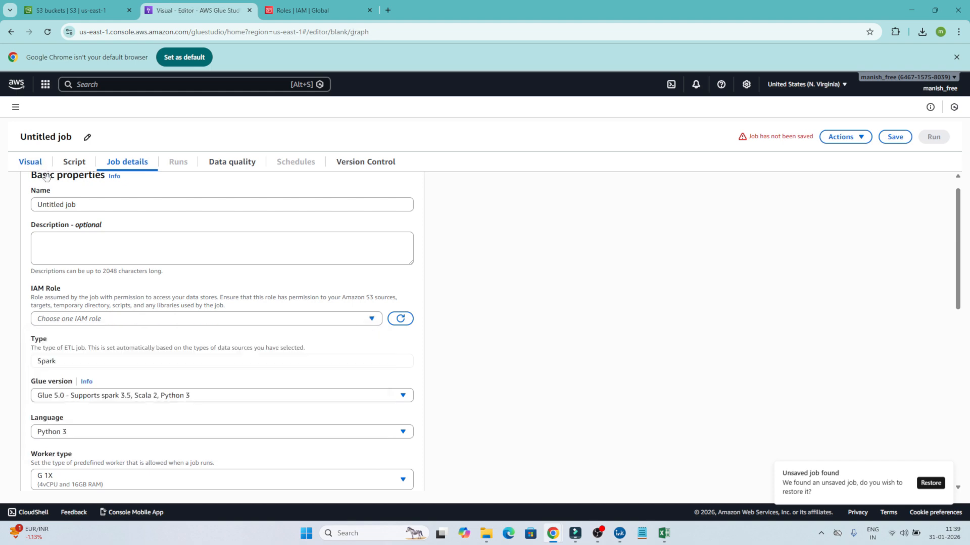
click(147, 397)
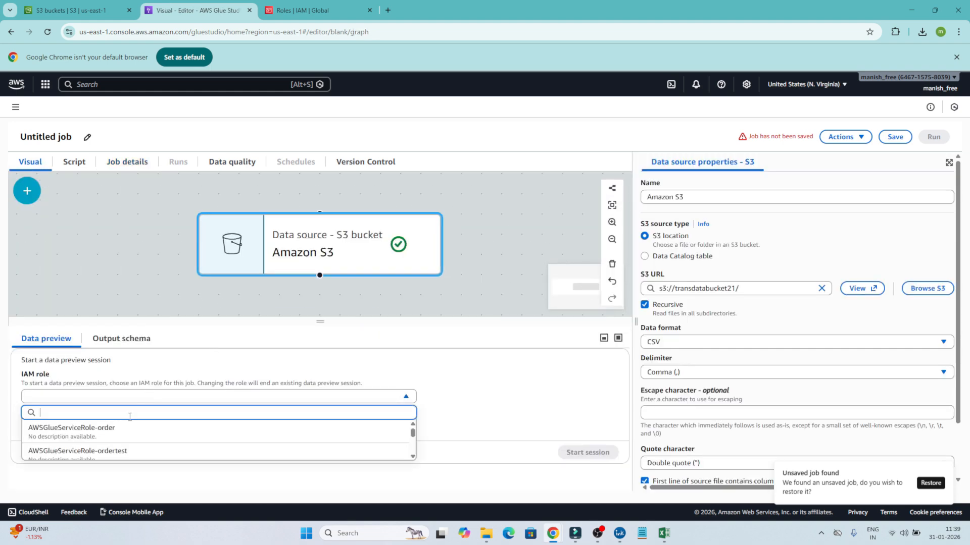
scroll(112, 437, down, 5)
scroll(112, 437, down, 3)
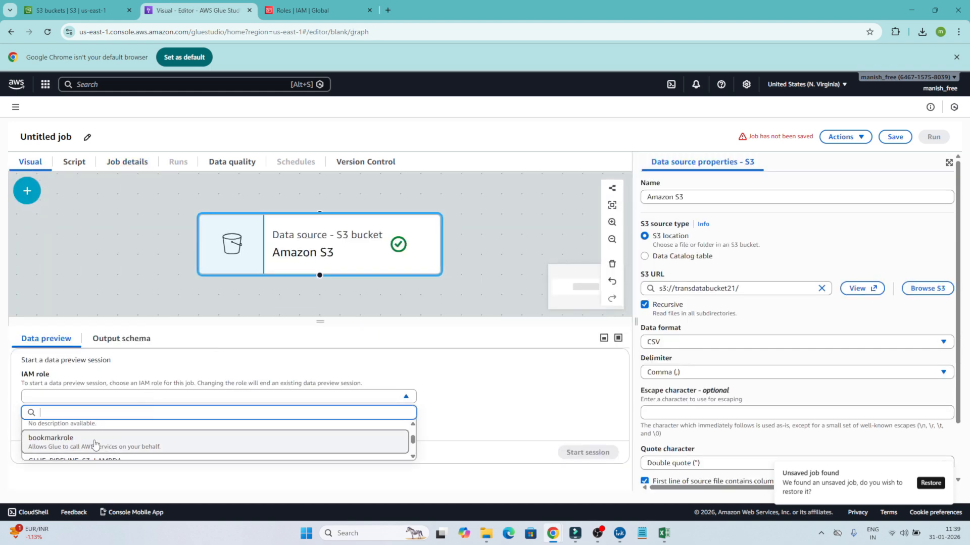
click(97, 443)
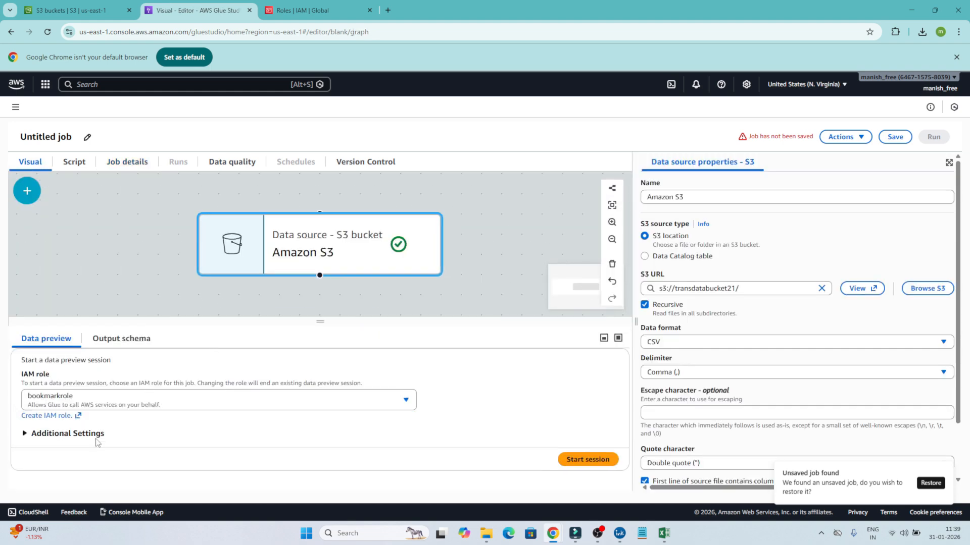
click(589, 460)
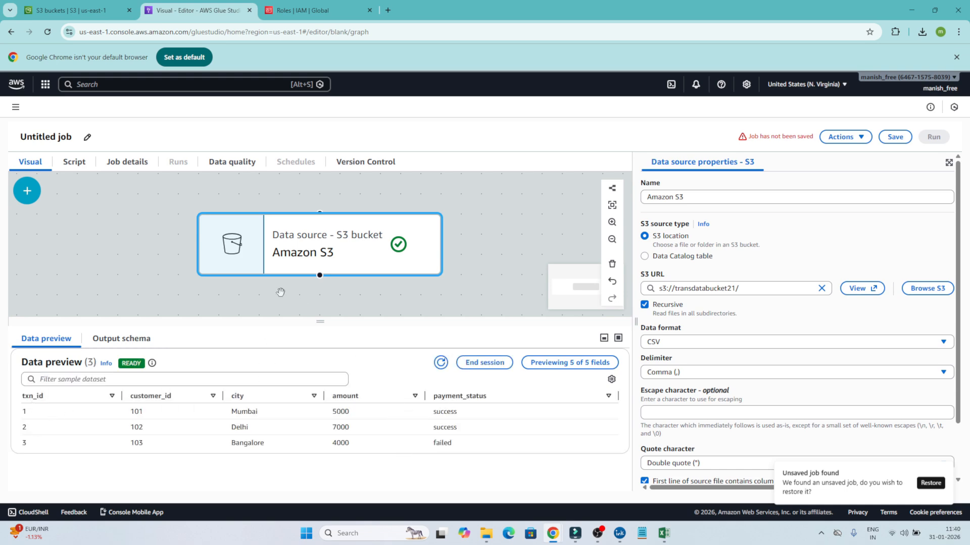
- Add an Amazon S3 target node fed by the S3 source node and close the node picker
click(27, 200)
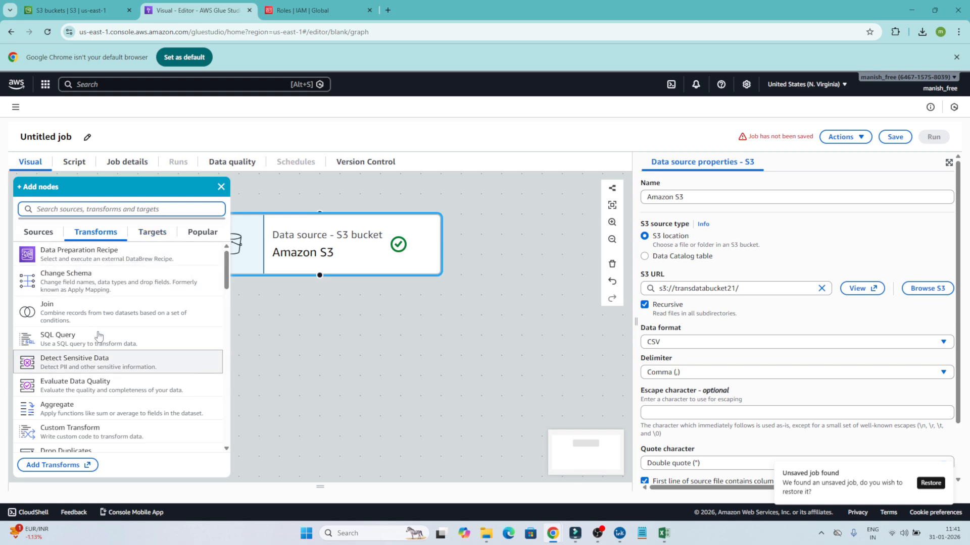
scroll(111, 392, down, 5)
scroll(110, 392, up, 5)
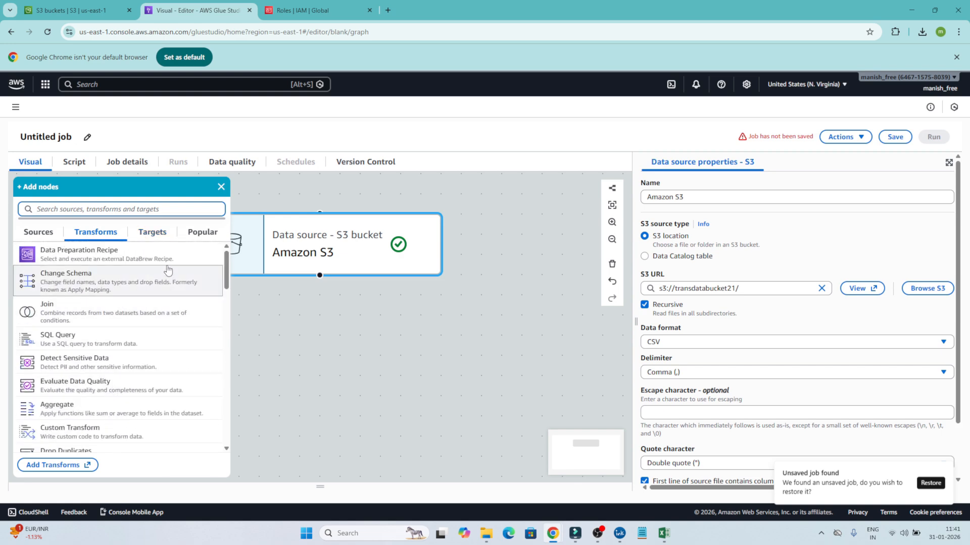
click(152, 232)
scroll(118, 338, down, 5)
scroll(119, 338, down, 3)
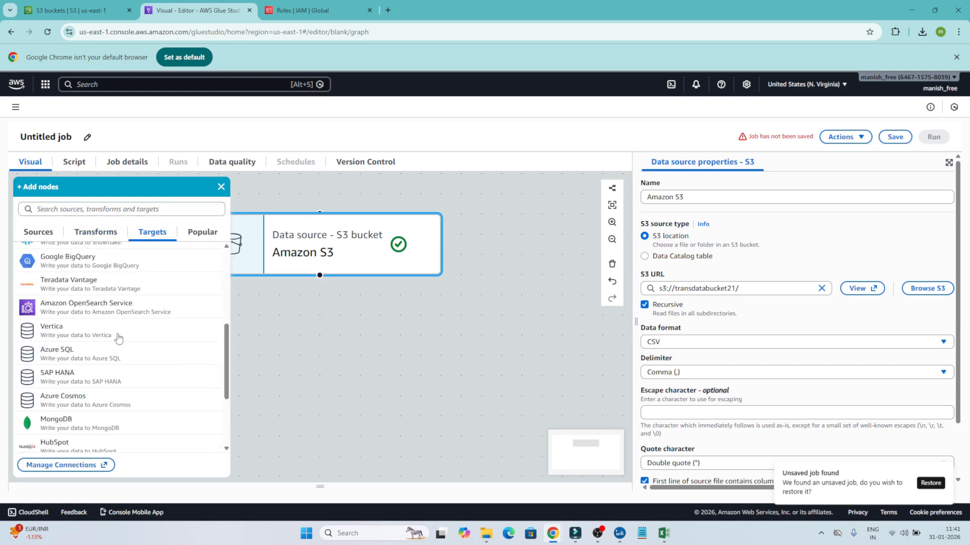
scroll(119, 338, up, 6)
click(108, 287)
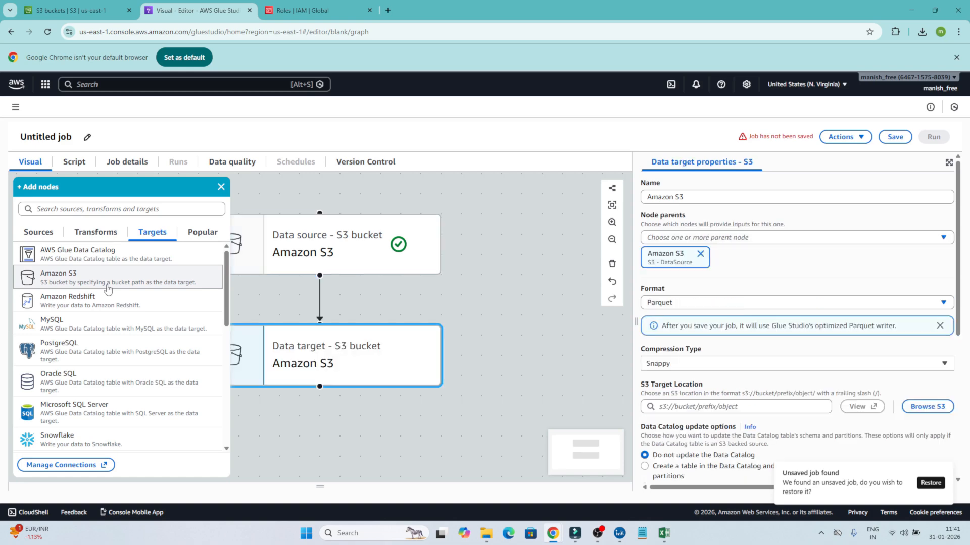
click(347, 416)
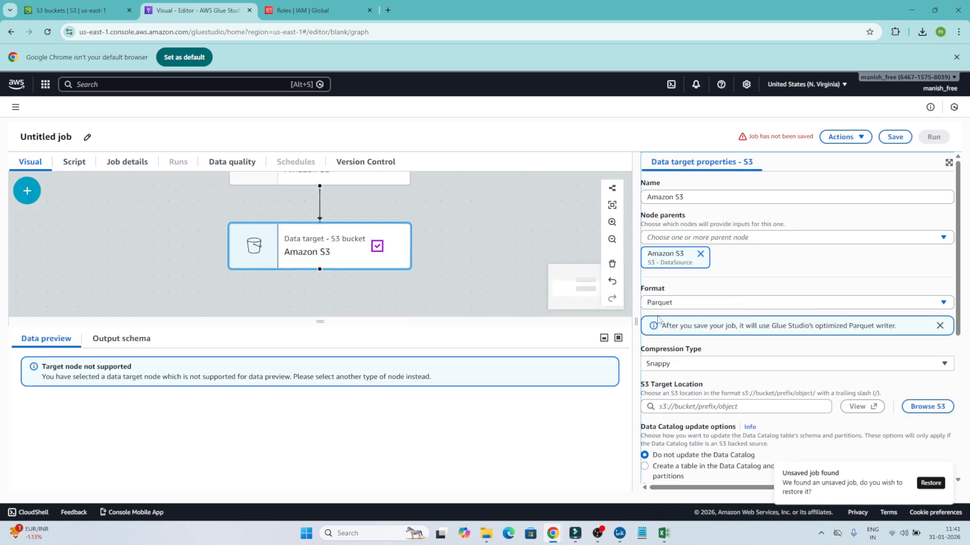
- Set the S3 target node's output format to CSV
click(699, 303)
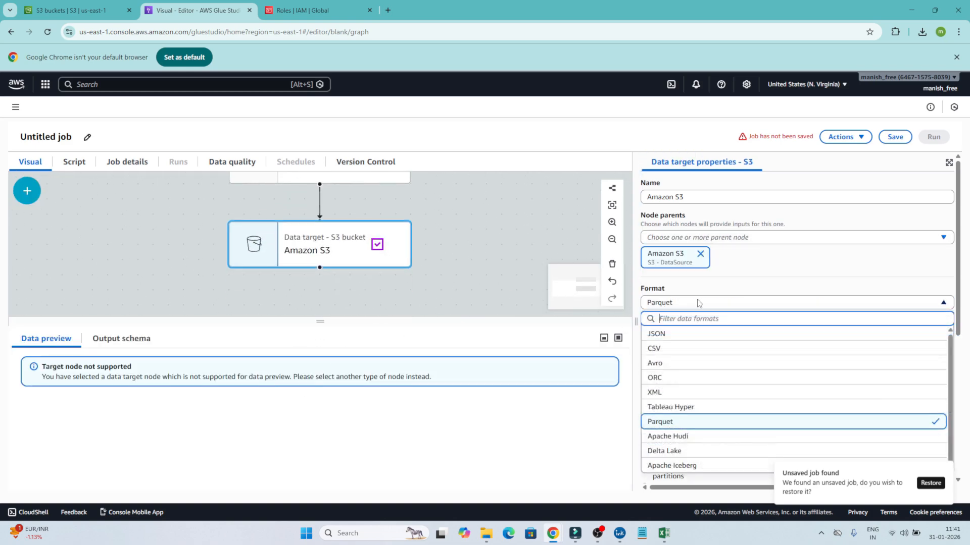
click(663, 349)
click(669, 303)
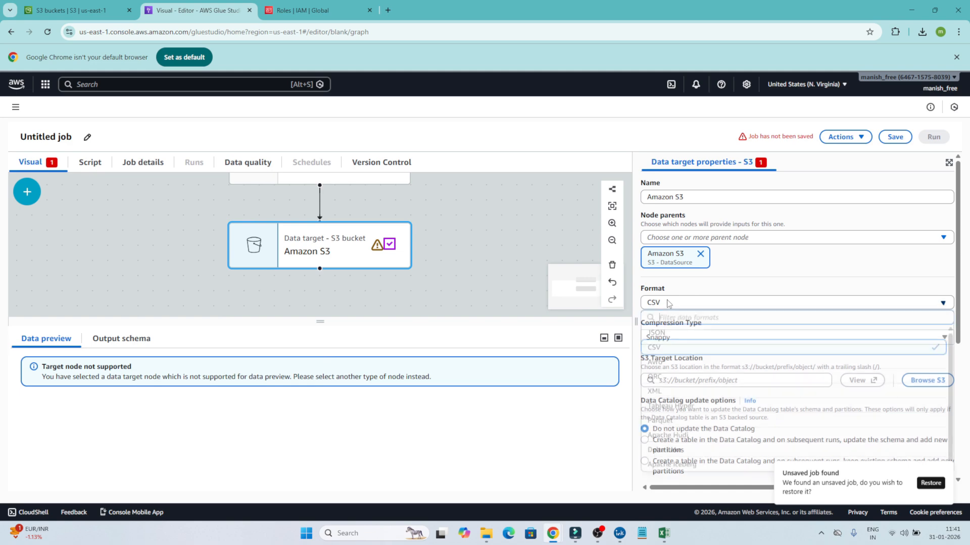
click(673, 349)
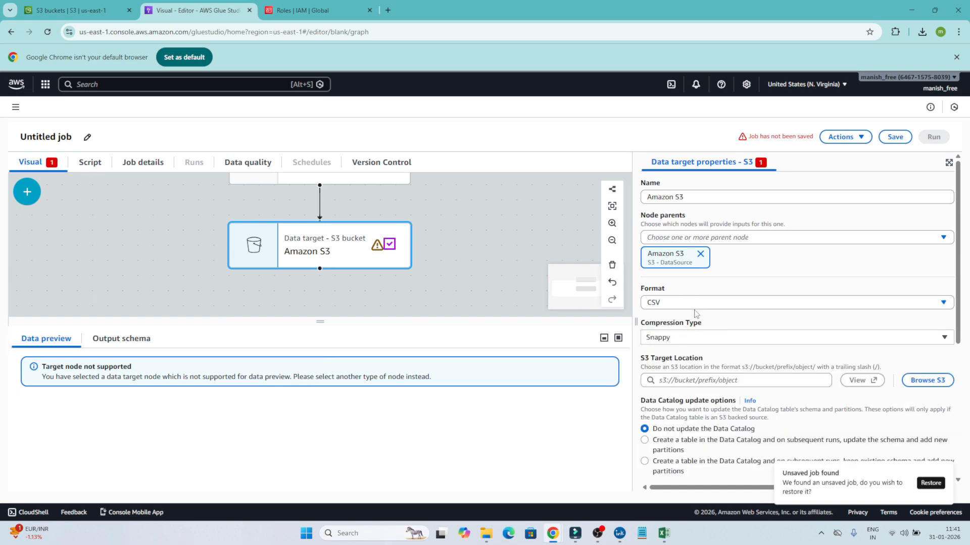
- Set the S3 target node's compression type to None and its target location to the transabickettarget bucket
click(704, 342)
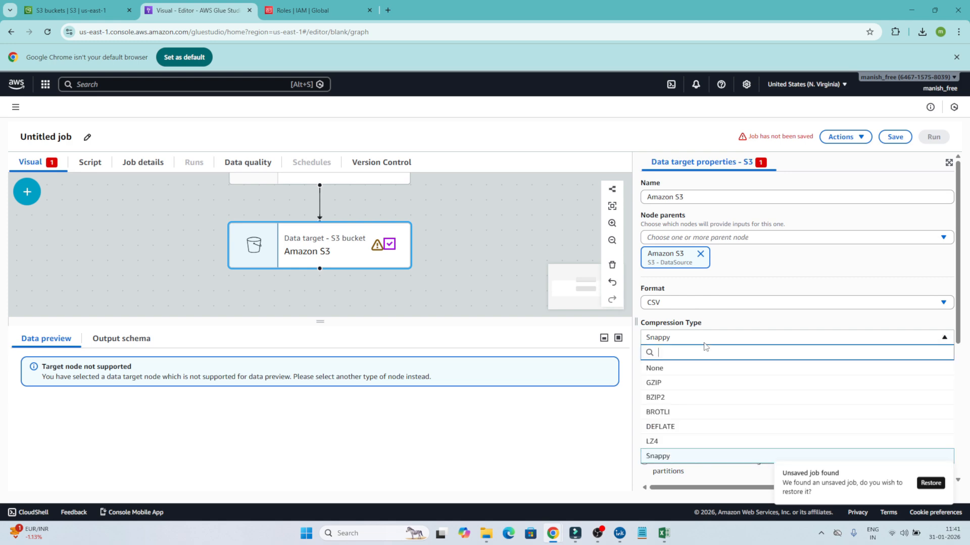
click(686, 368)
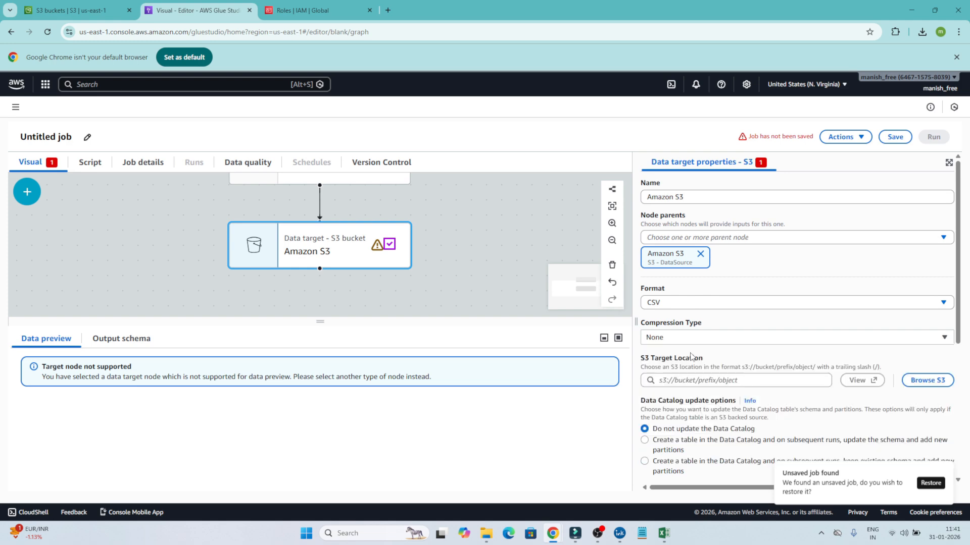
click(927, 380)
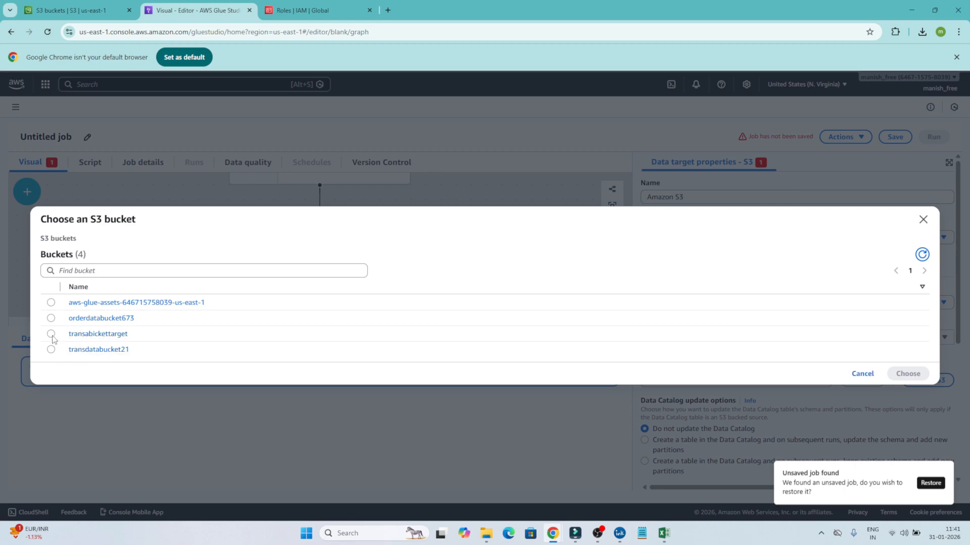
click(51, 334)
click(907, 374)
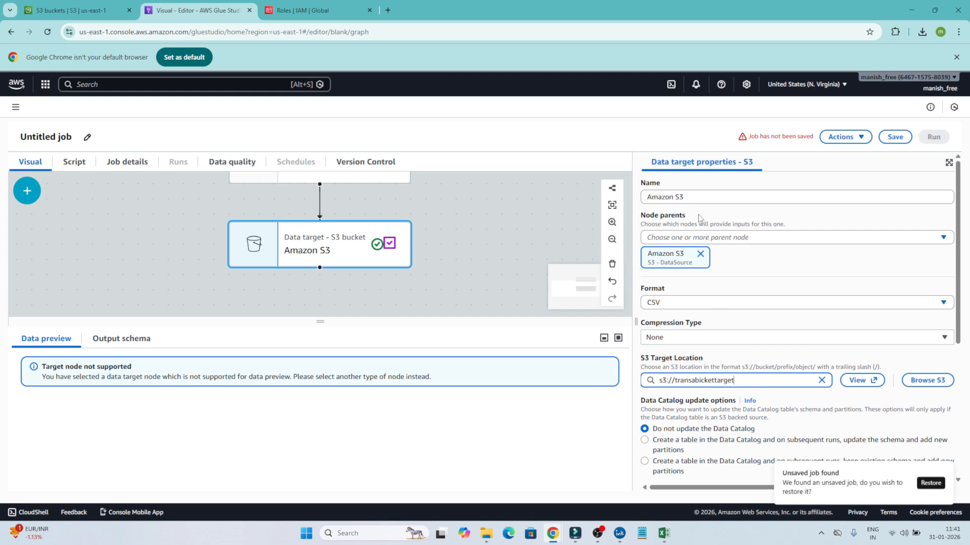
scroll(696, 301, down, 2)
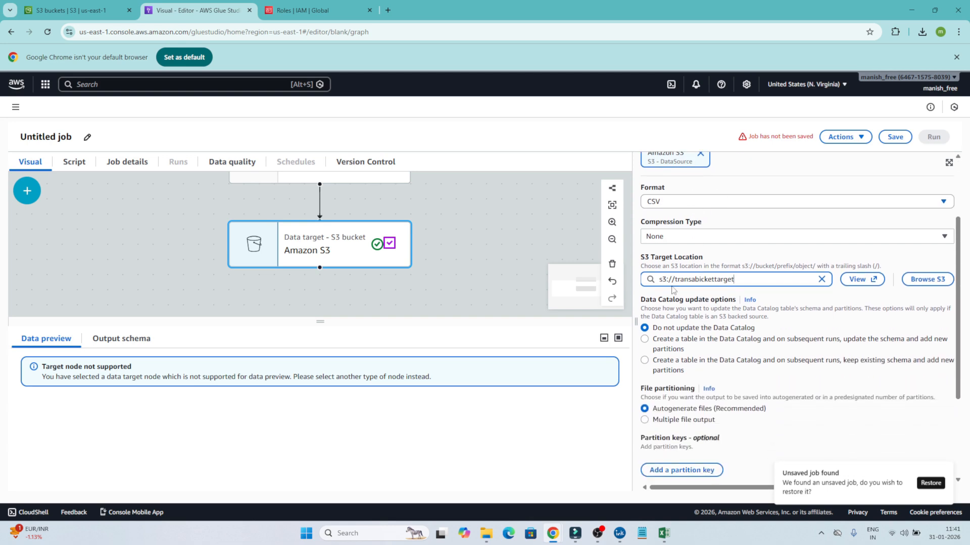
scroll(687, 348, down, 2)
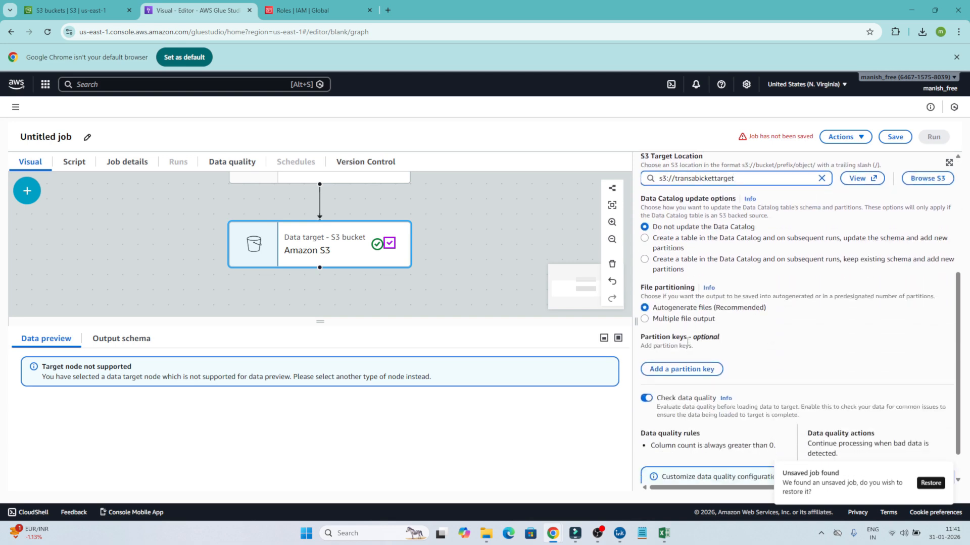
scroll(703, 321, down, 1)
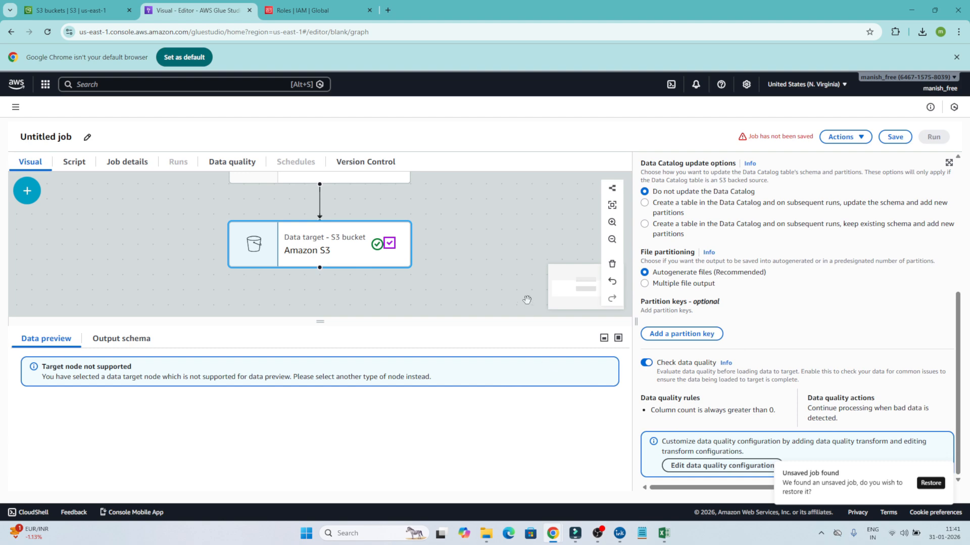
scroll(527, 300, up, 1)
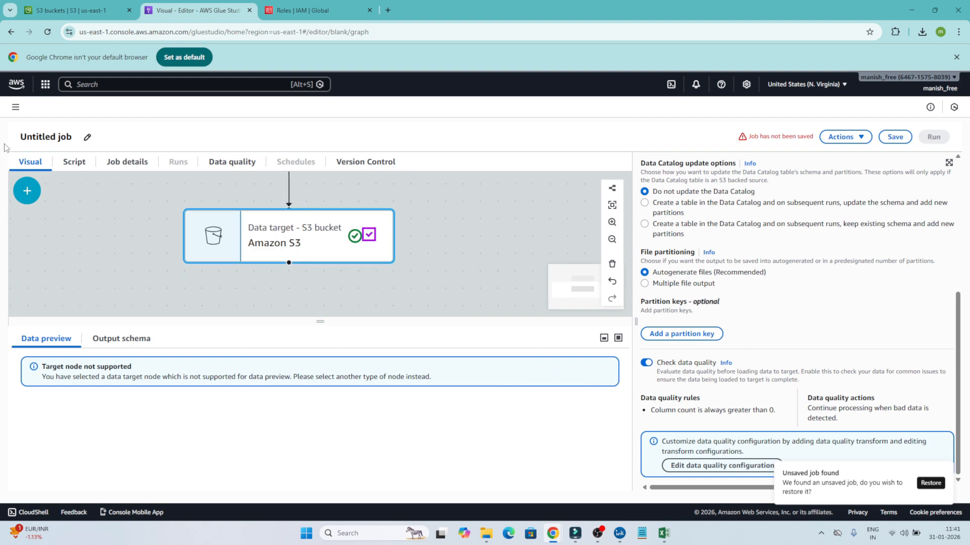
- Rename the untitled job as bookmark
click(52, 138)
text(b ookmark)
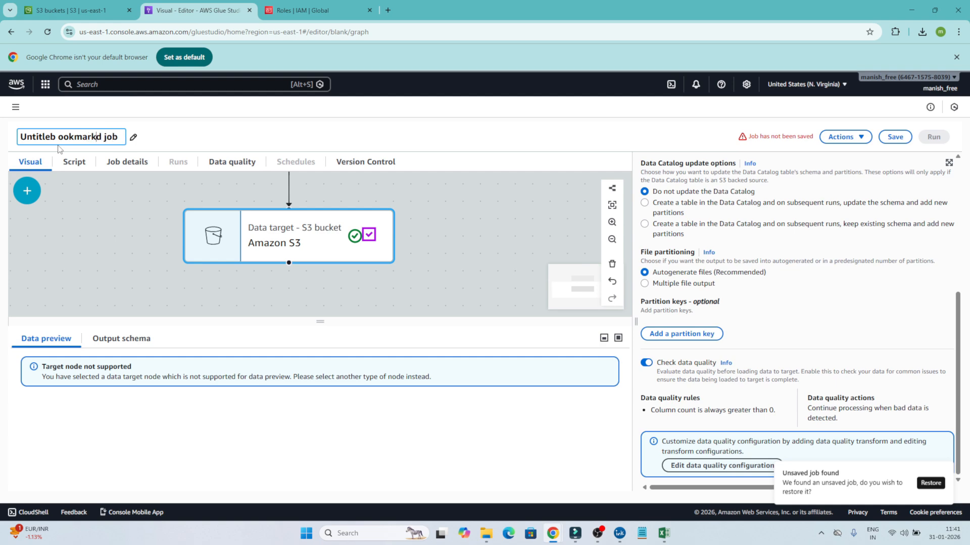
key(ctrl+a)
text(bookma)
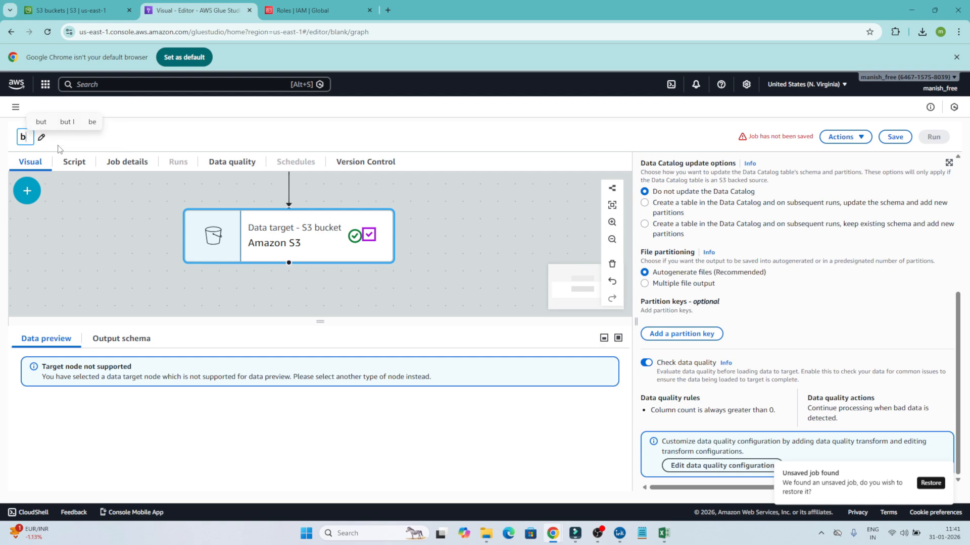
text(rk)
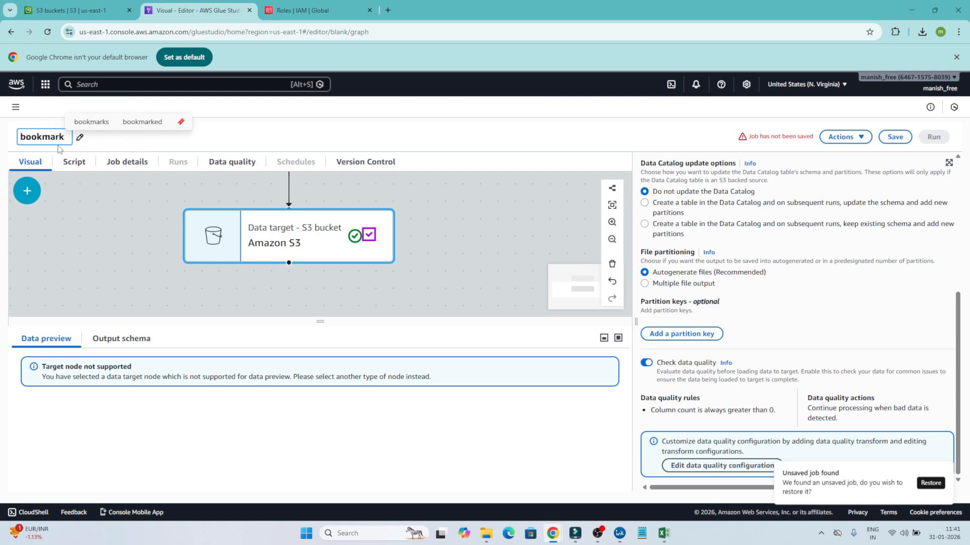
scroll(384, 281, up, 1)
scroll(386, 279, down, 4)
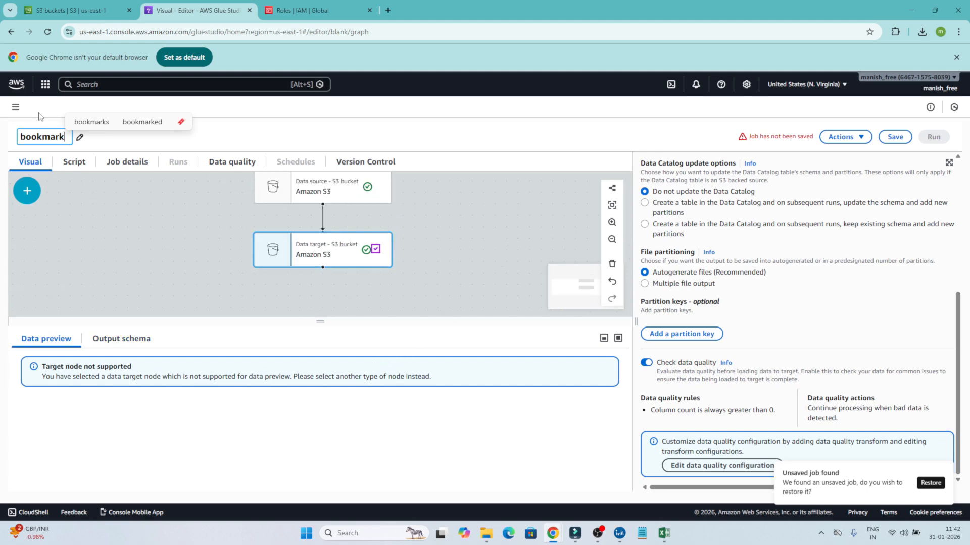
- Review the job details, checking the IAM role, Glue version, language and available worker types
click(113, 163)
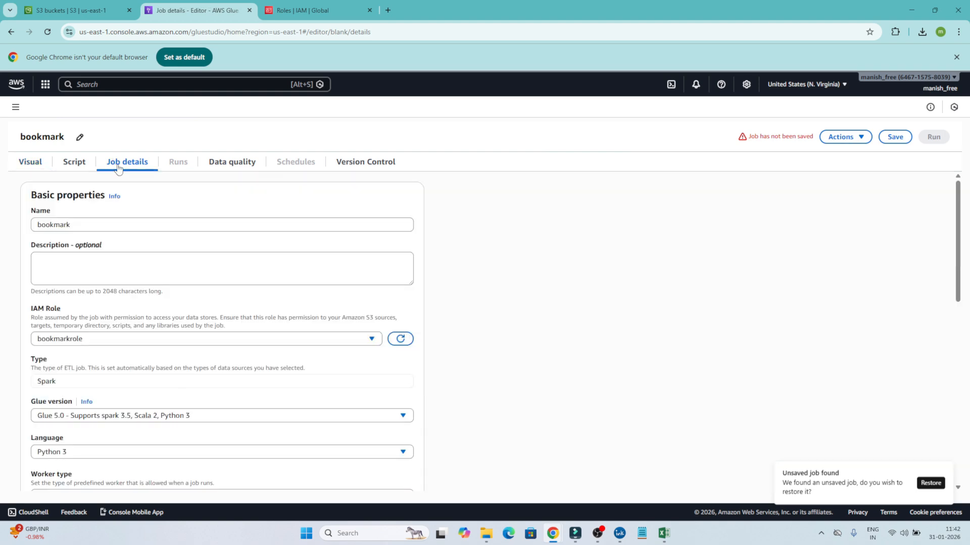
scroll(112, 252, down, 2)
scroll(112, 253, down, 3)
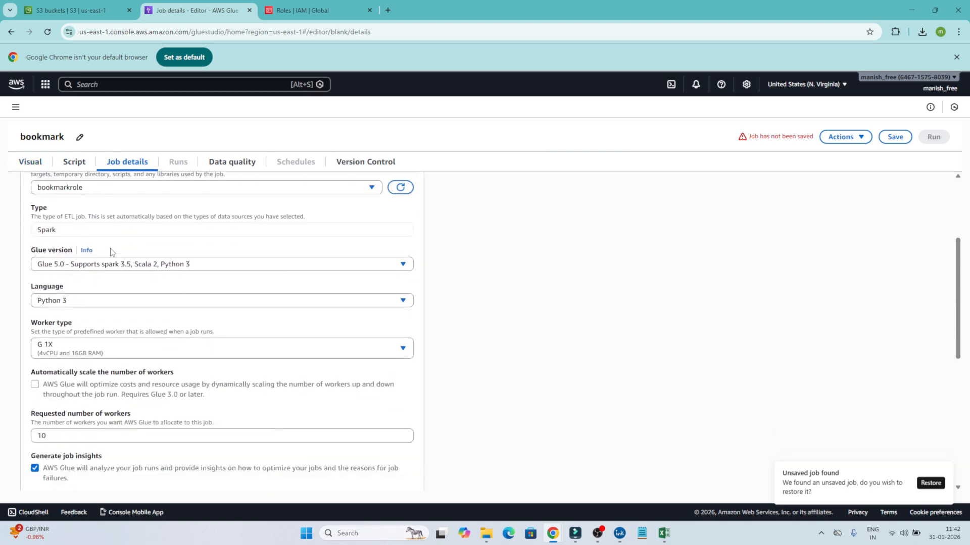
scroll(112, 253, up, 2)
scroll(113, 253, up, 1)
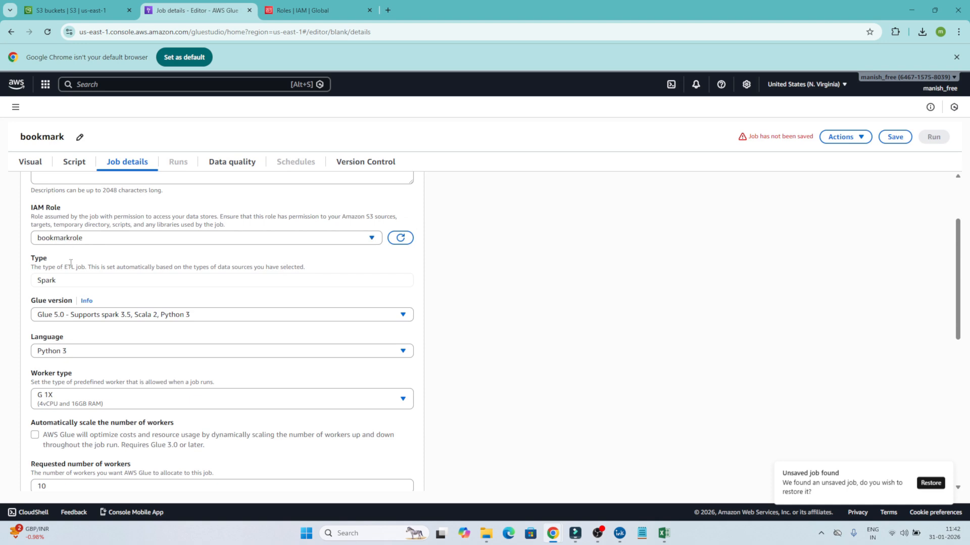
scroll(71, 263, down, 1)
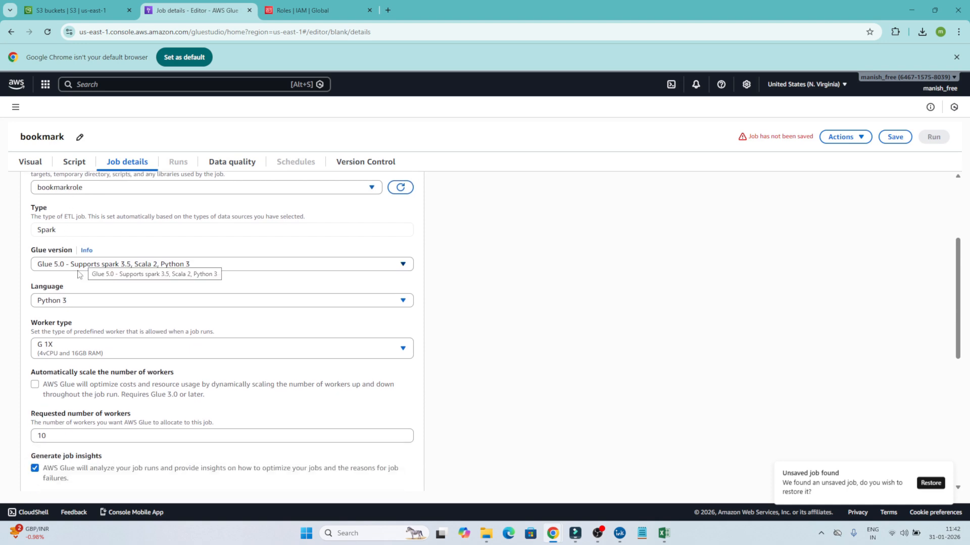
scroll(59, 307, down, 1)
click(60, 300)
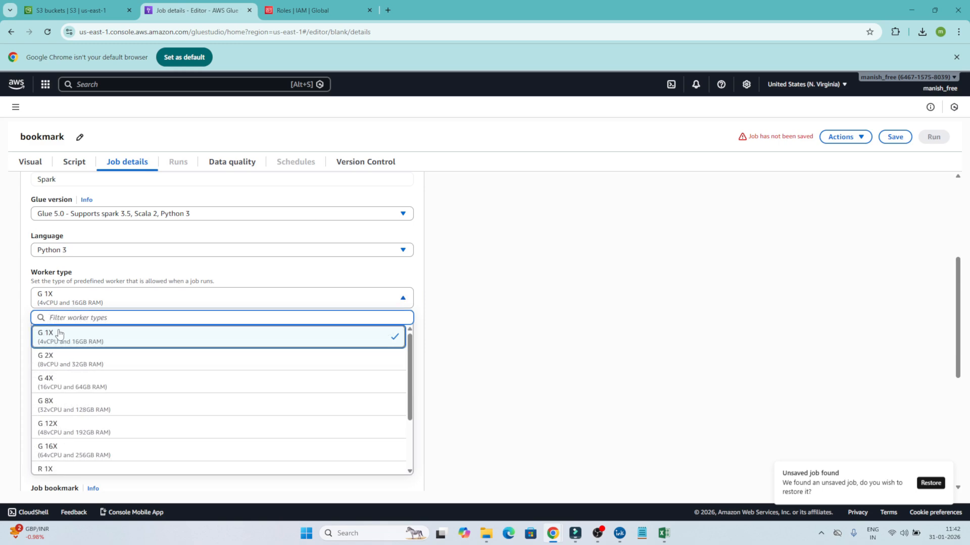
click(20, 292)
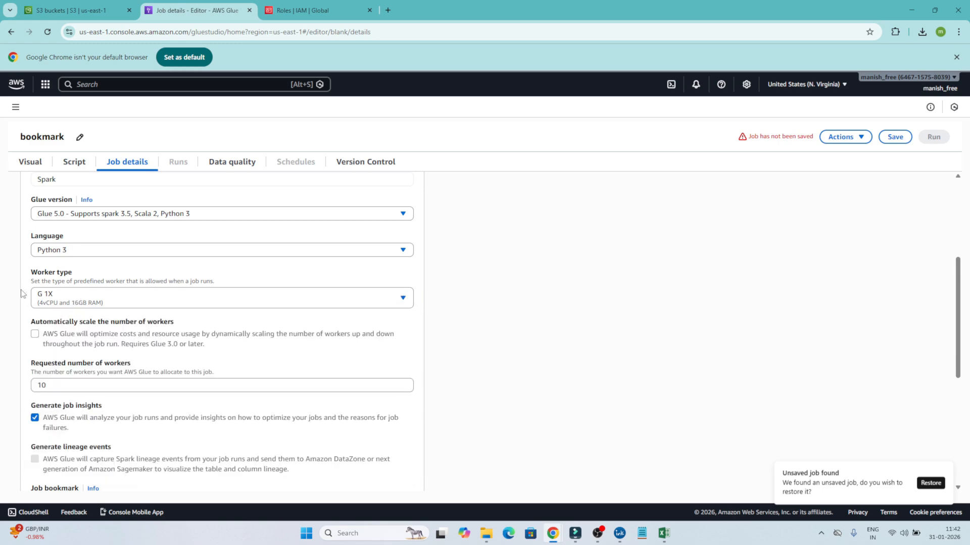
- Set the job's requested number of workers to 1
scroll(28, 298, down, 2)
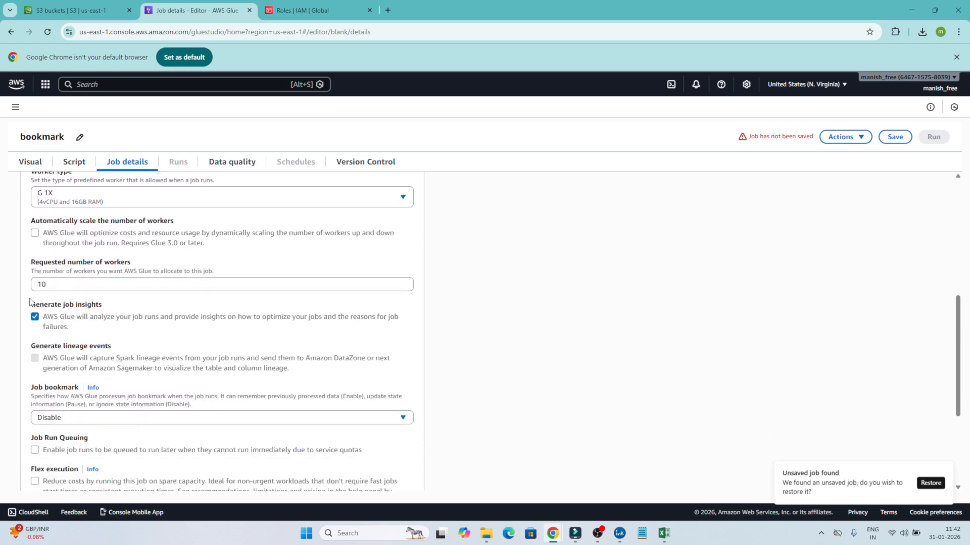
click(79, 282)
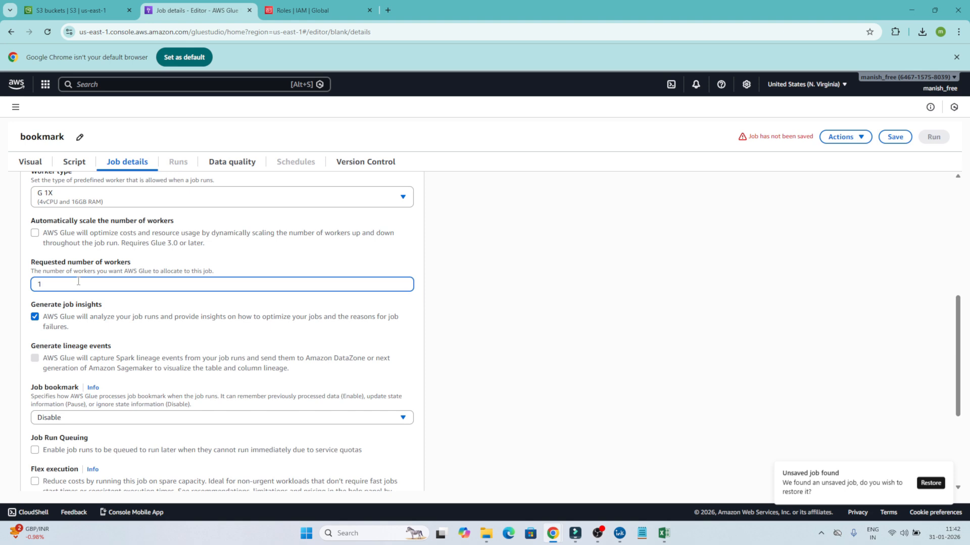
- Set the Job bookmark option to Enable in the job details and try to save the job
scroll(78, 281, down, 1)
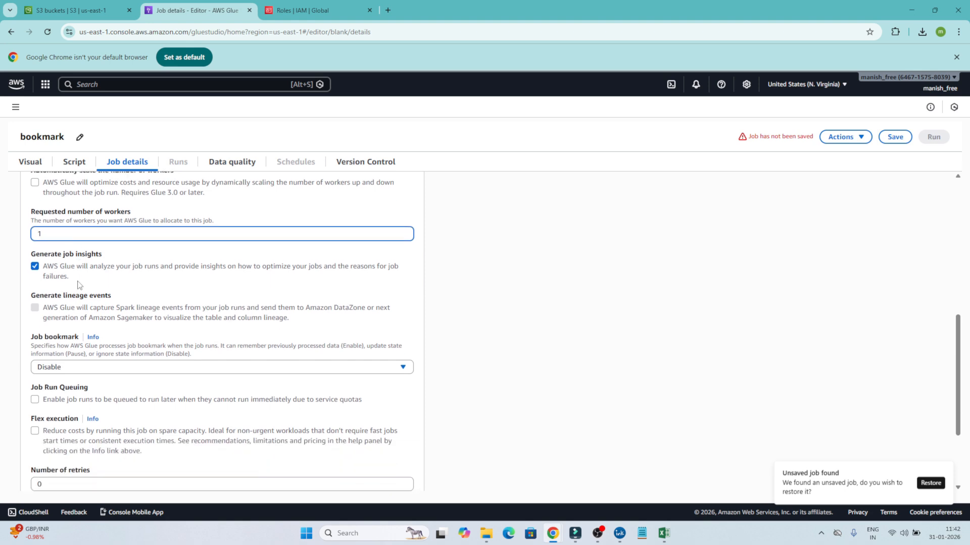
scroll(78, 284, down, 1)
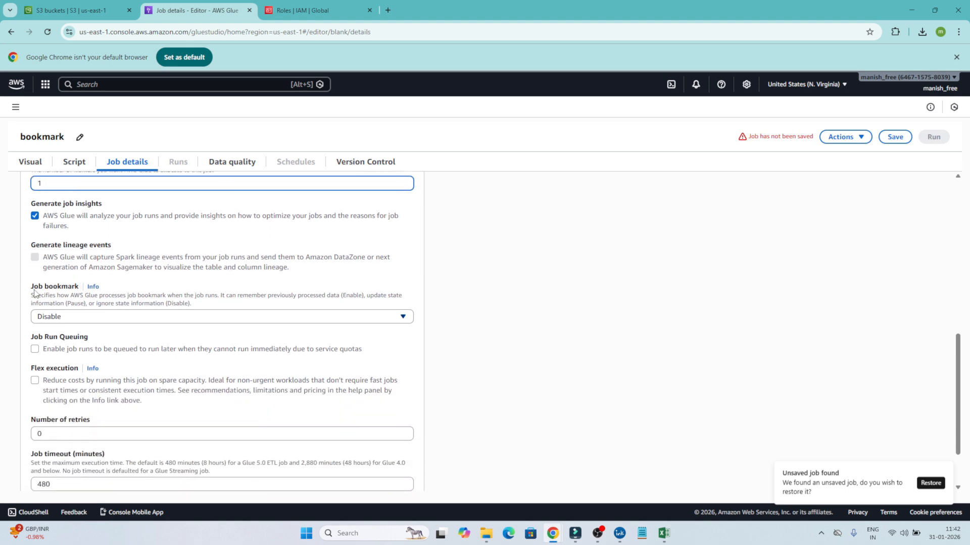
drag(34, 288, 69, 288)
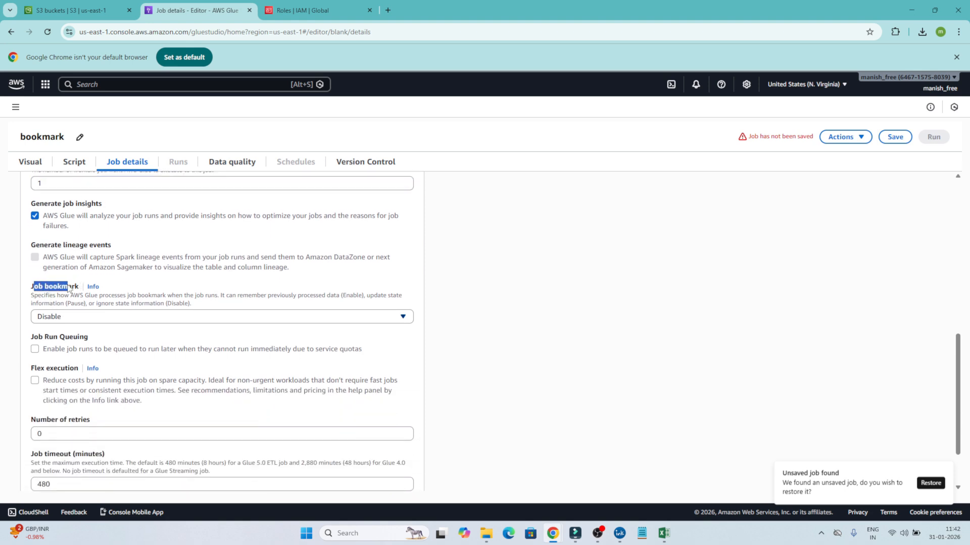
click(59, 317)
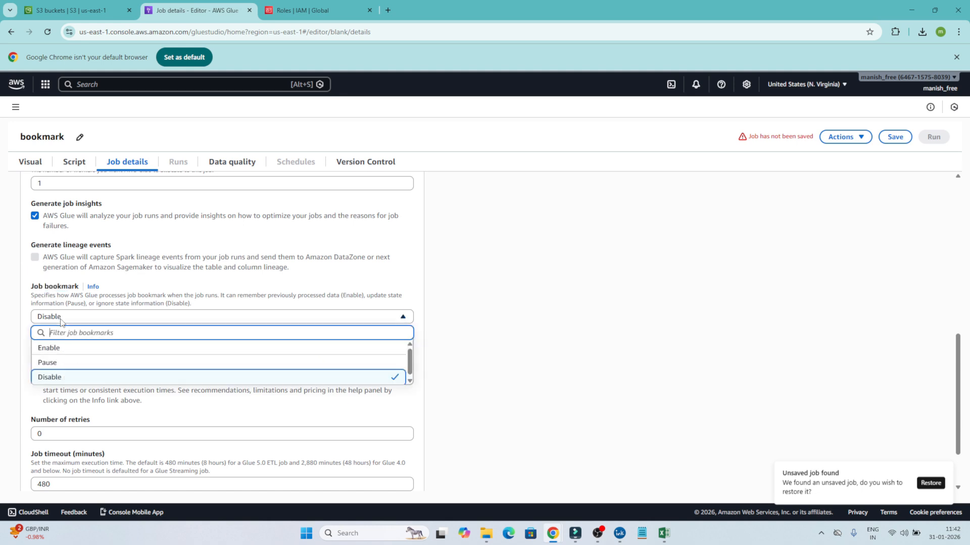
click(55, 352)
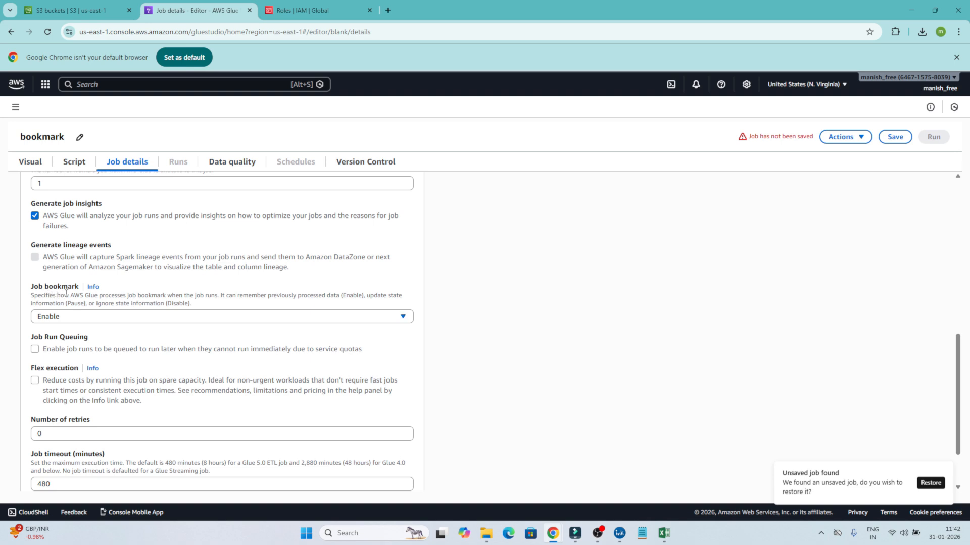
drag(132, 297, 217, 299)
scroll(213, 316, down, 1)
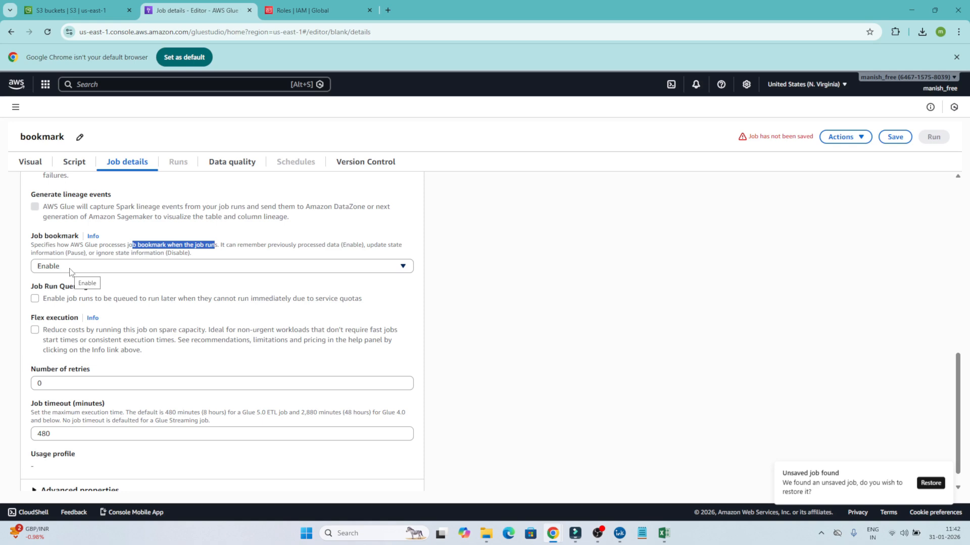
scroll(67, 273, down, 1)
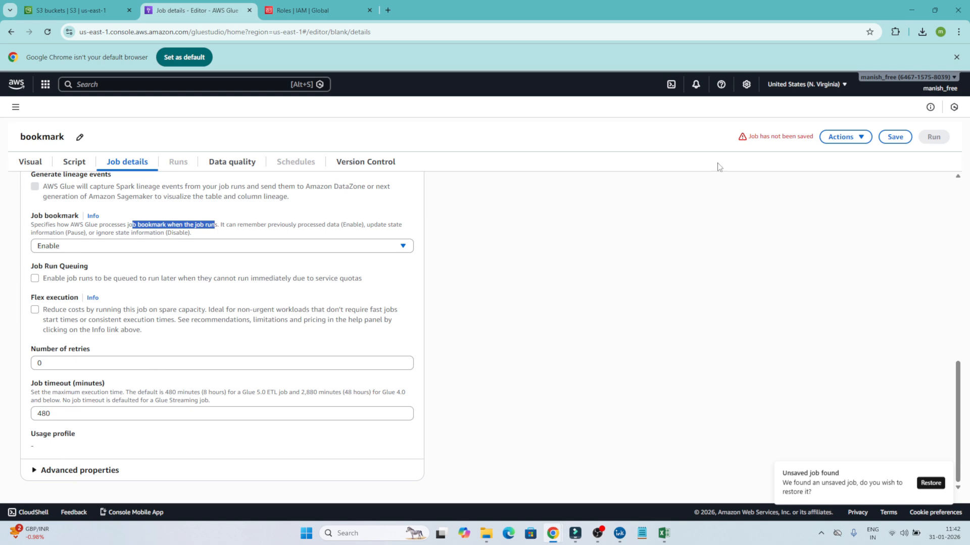
click(894, 137)
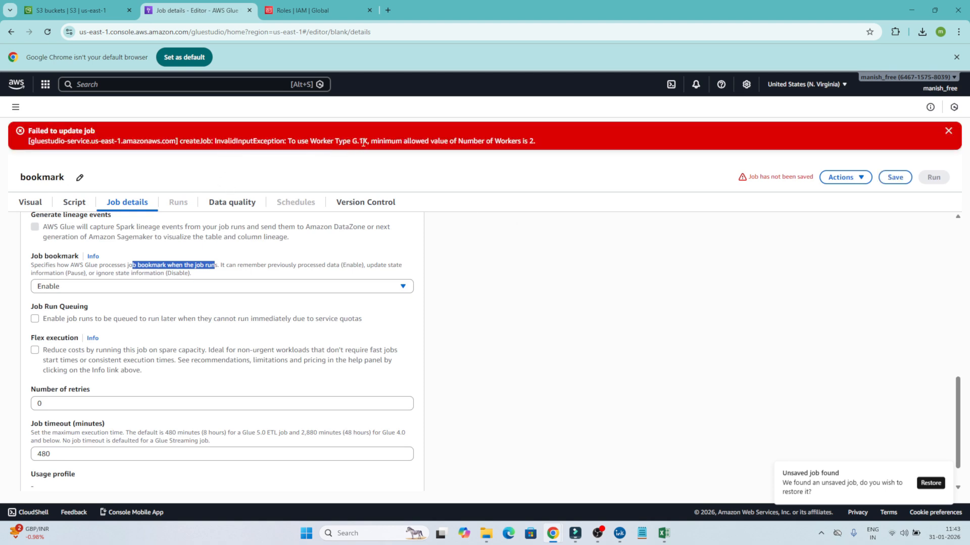
- Set the job's requested number of workers to 2 and save the job
scroll(126, 316, down, 1)
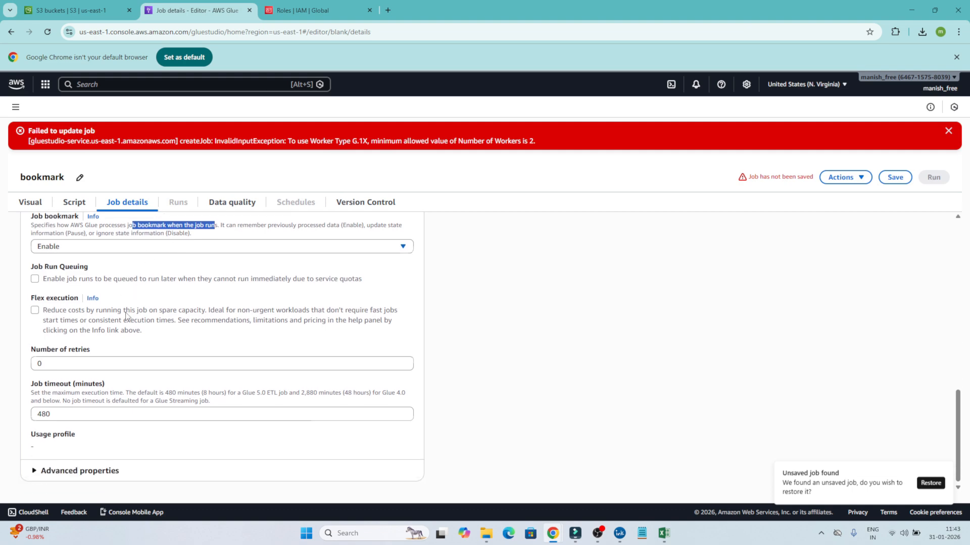
scroll(126, 316, up, 4)
click(126, 313)
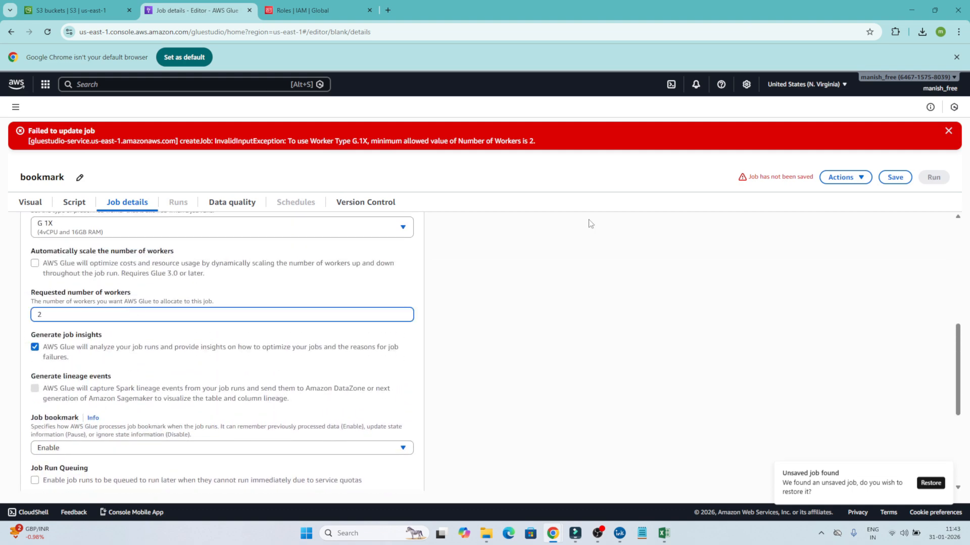
click(901, 179)
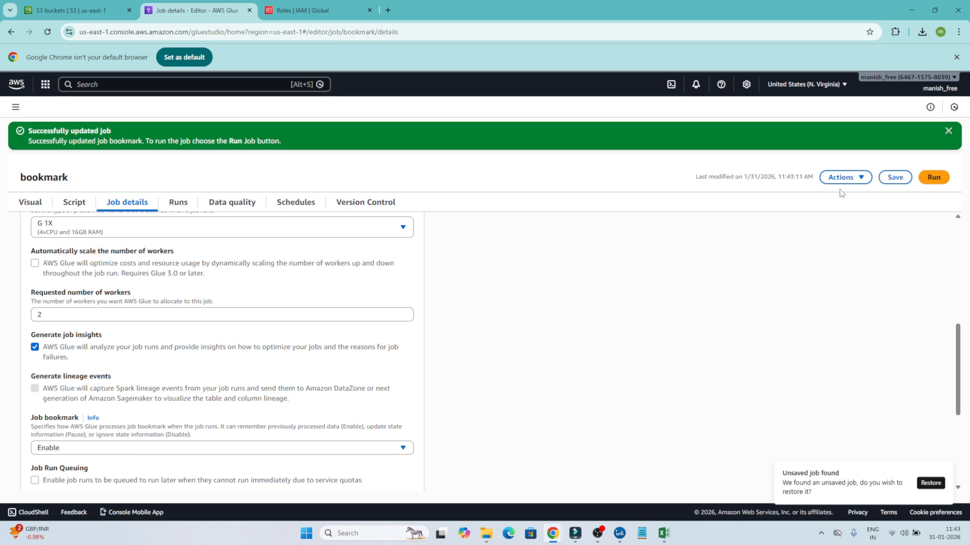
- Open the bookmark job's run history and run the job
scroll(539, 260, up, 1)
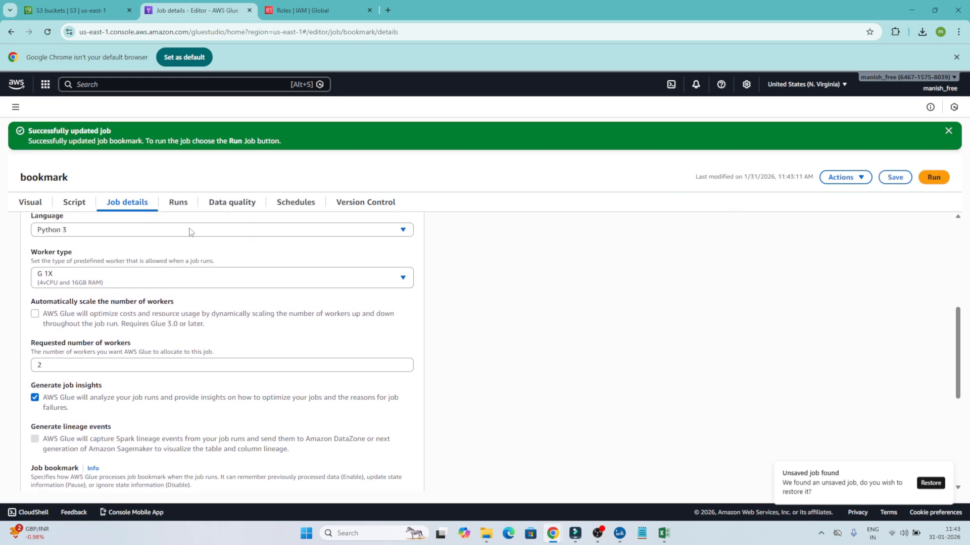
click(183, 204)
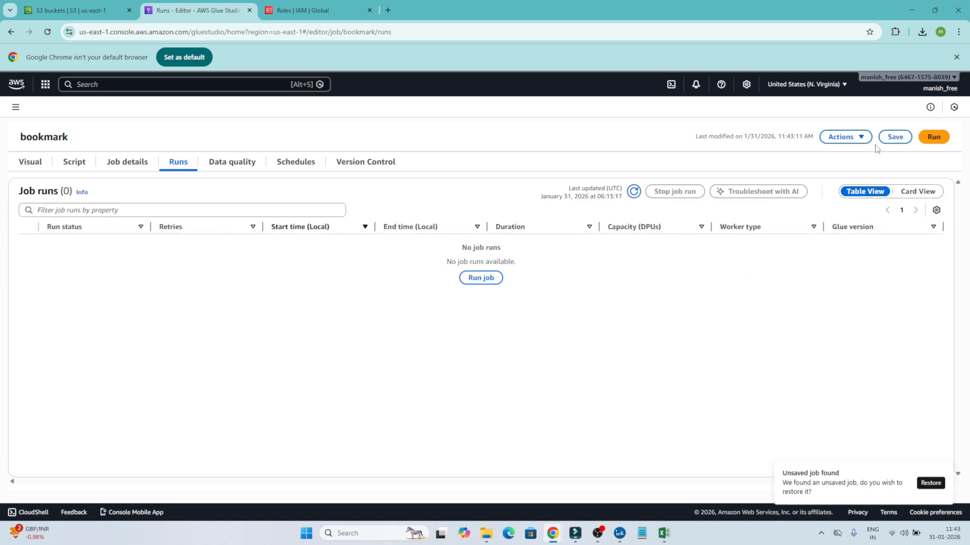
click(932, 144)
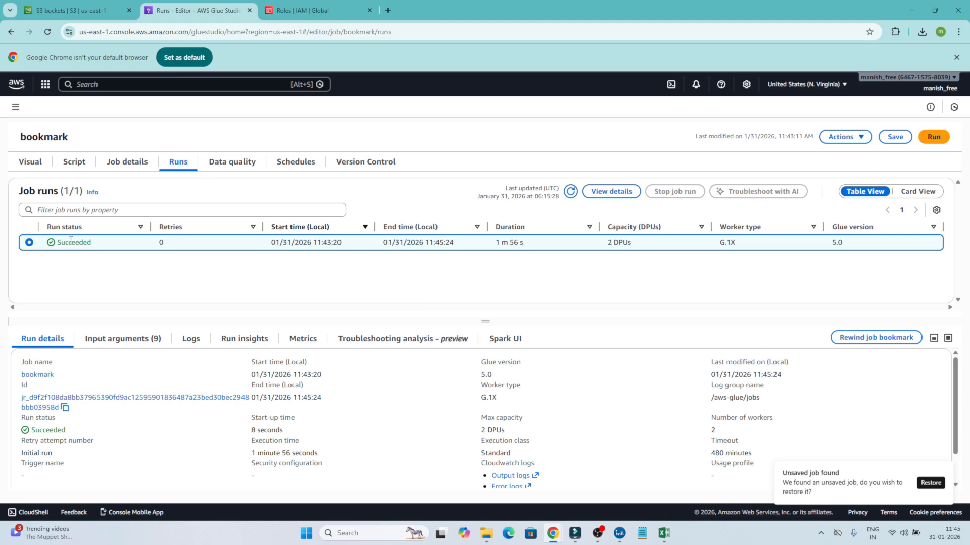
- Open the transabickettarget bucket in S3 and refresh its object list to check the job's output
click(71, 10)
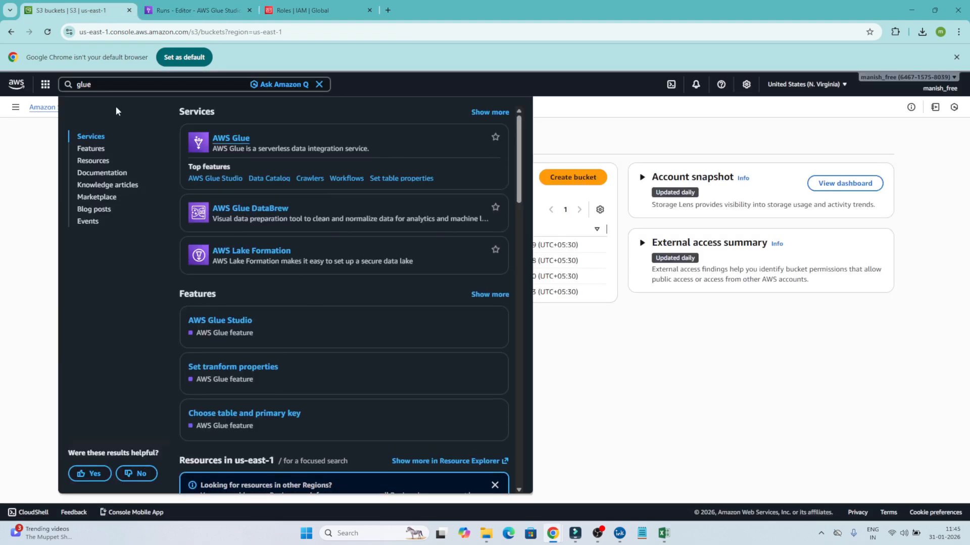
click(666, 334)
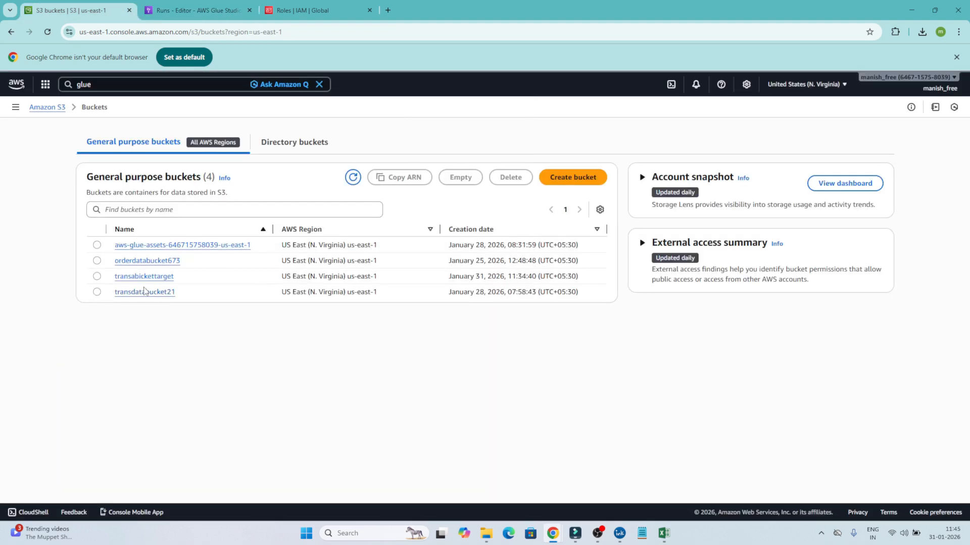
click(152, 277)
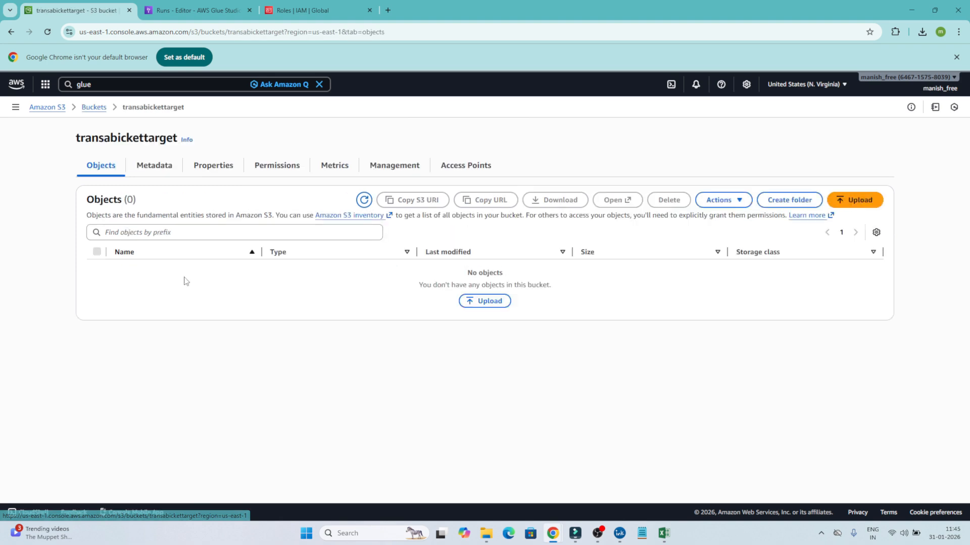
click(363, 200)
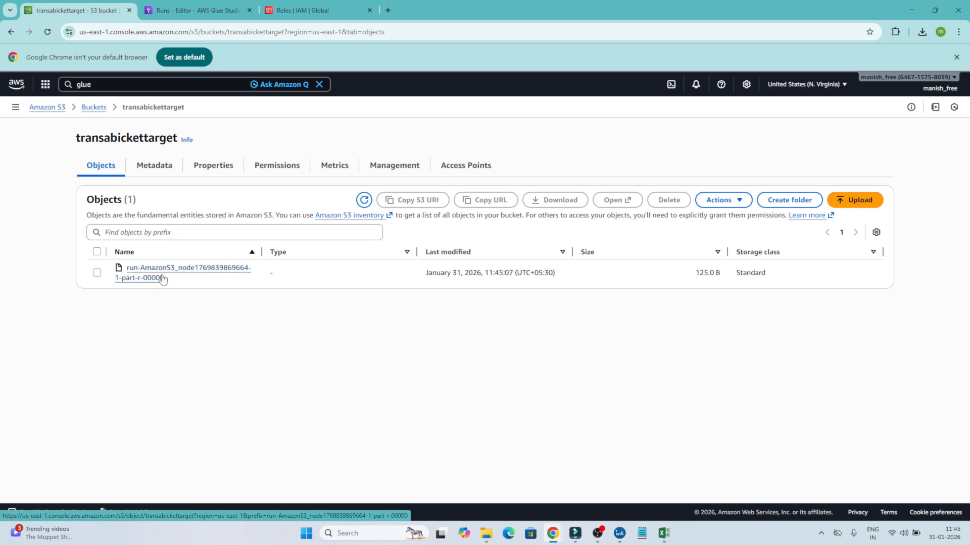
- Upload txn_day2.csv and txn_day3.csv from the dataset folder to the transdatabucket21 bucket
click(95, 108)
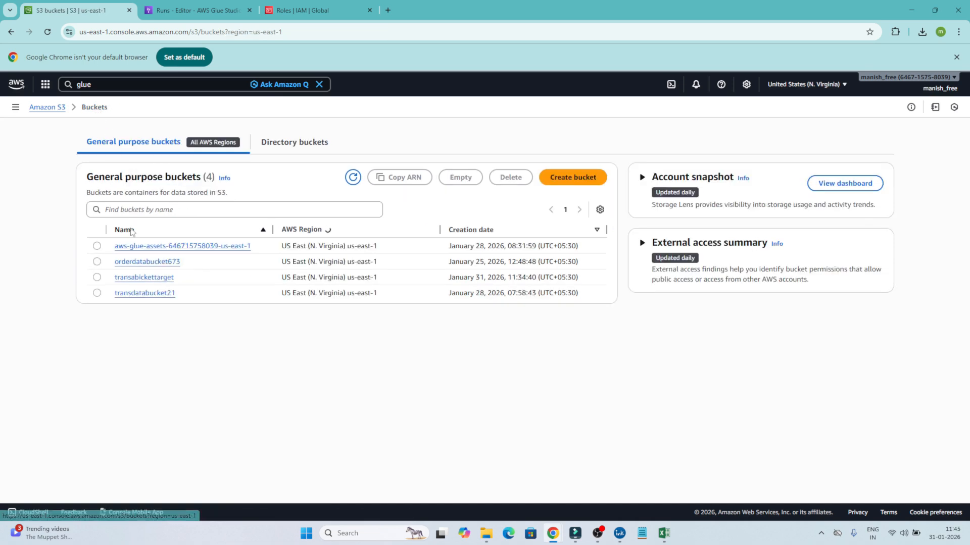
click(163, 294)
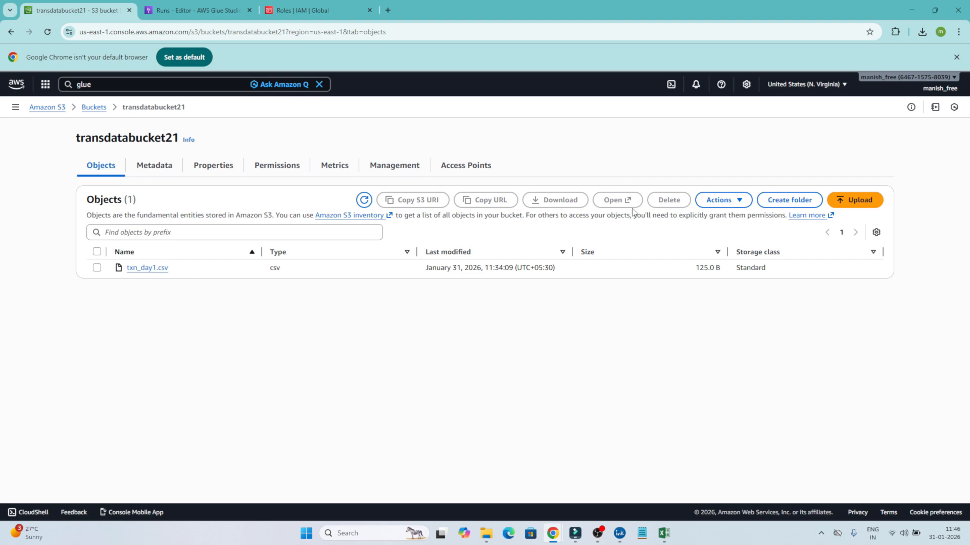
click(850, 197)
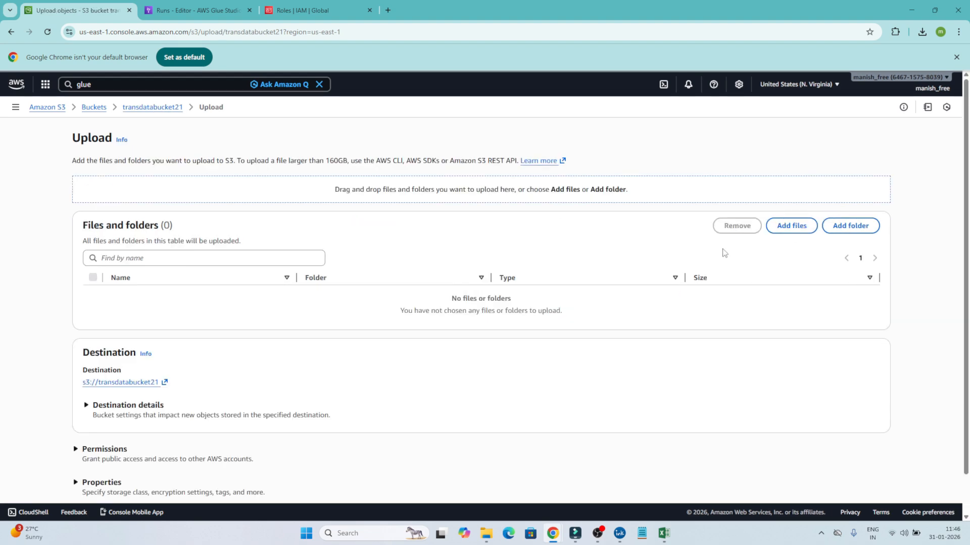
click(801, 231)
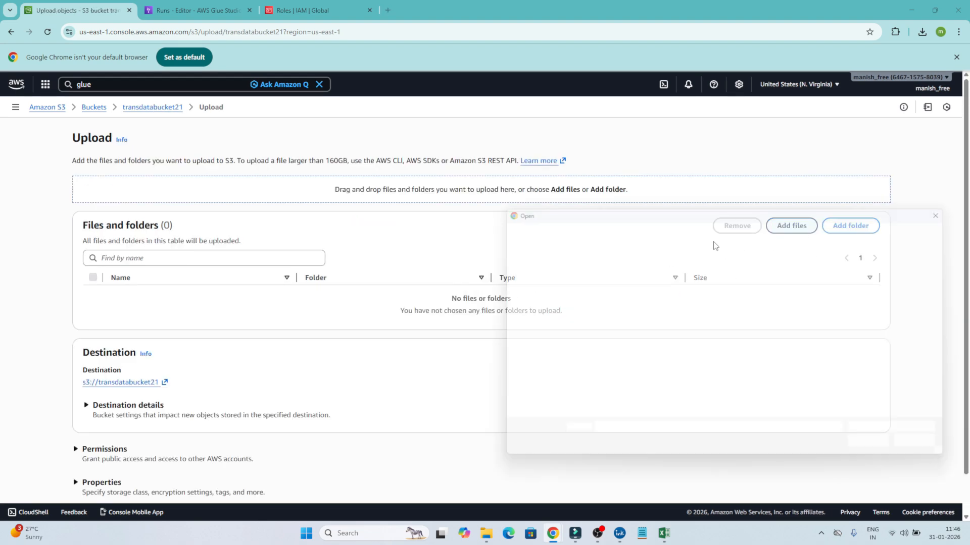
scroll(613, 363, down, 1)
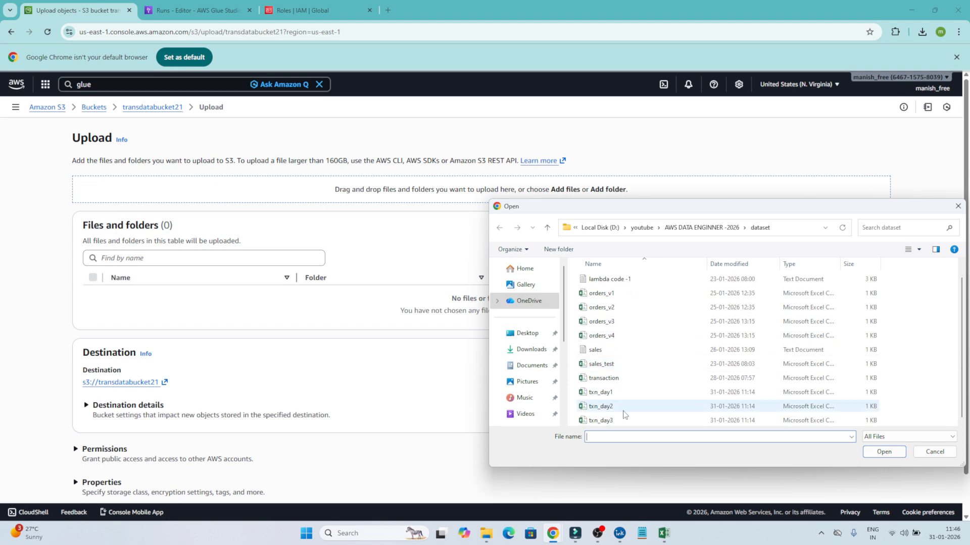
click(611, 406)
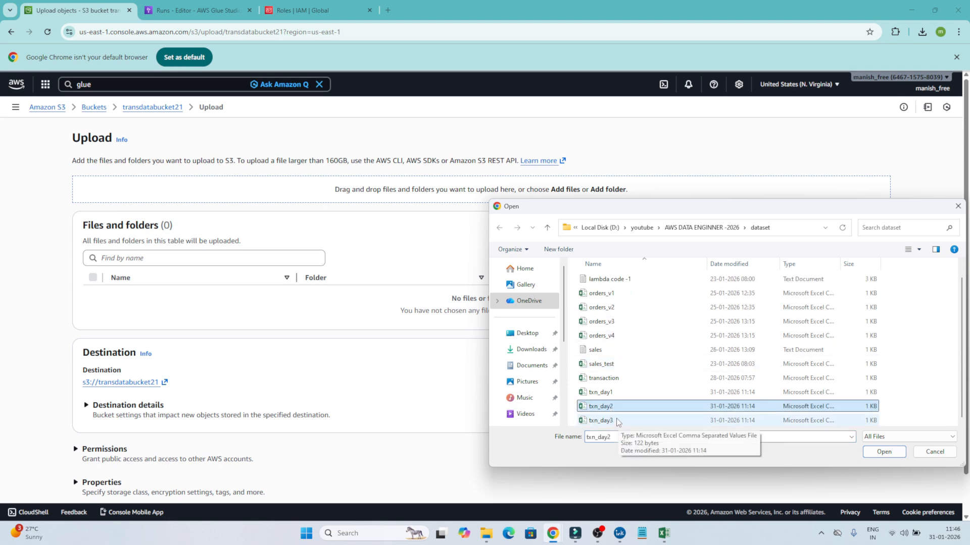
ctrl+click(619, 422)
click(884, 452)
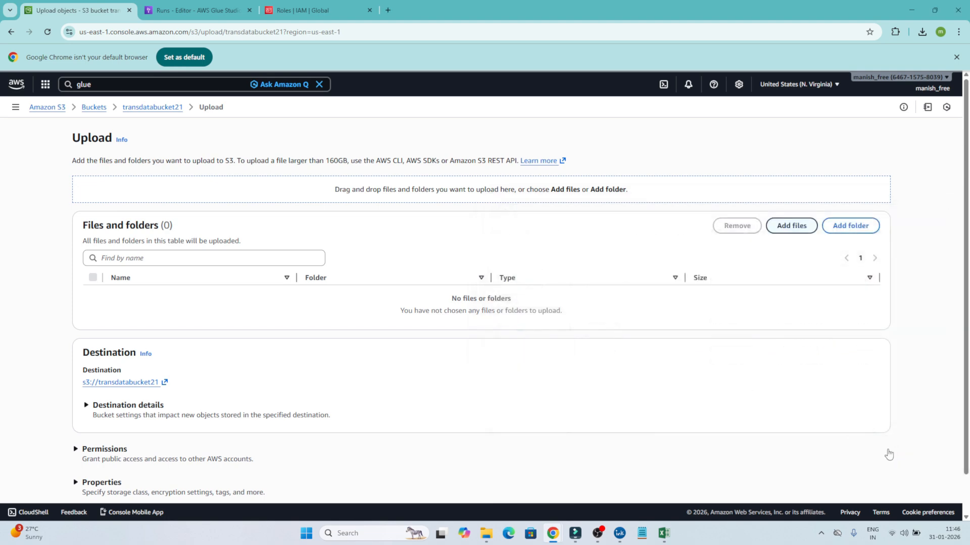
scroll(622, 409, down, 1)
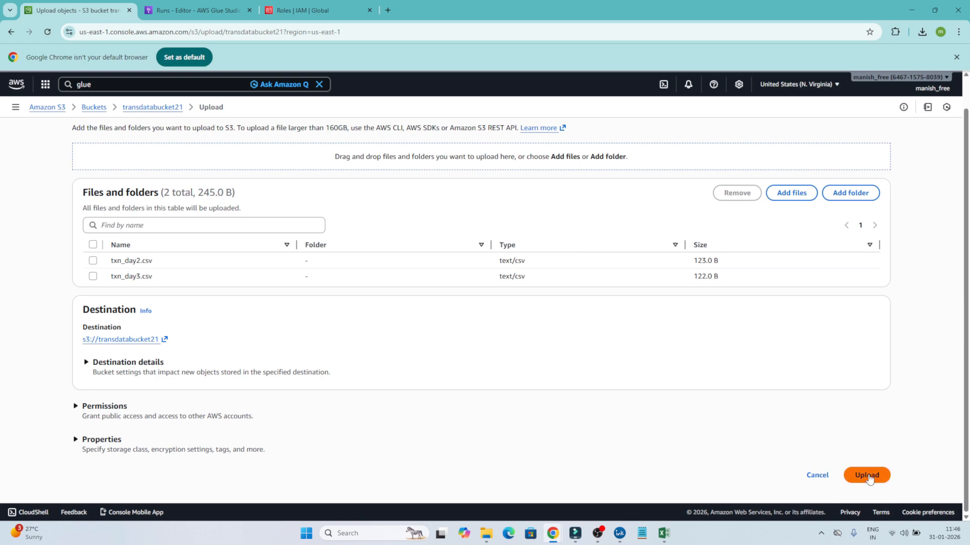
click(864, 474)
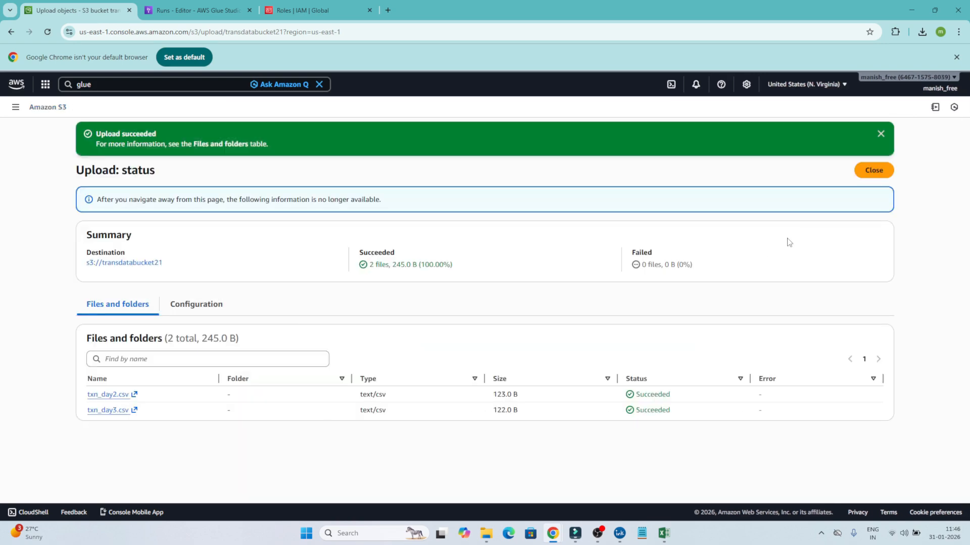
click(870, 171)
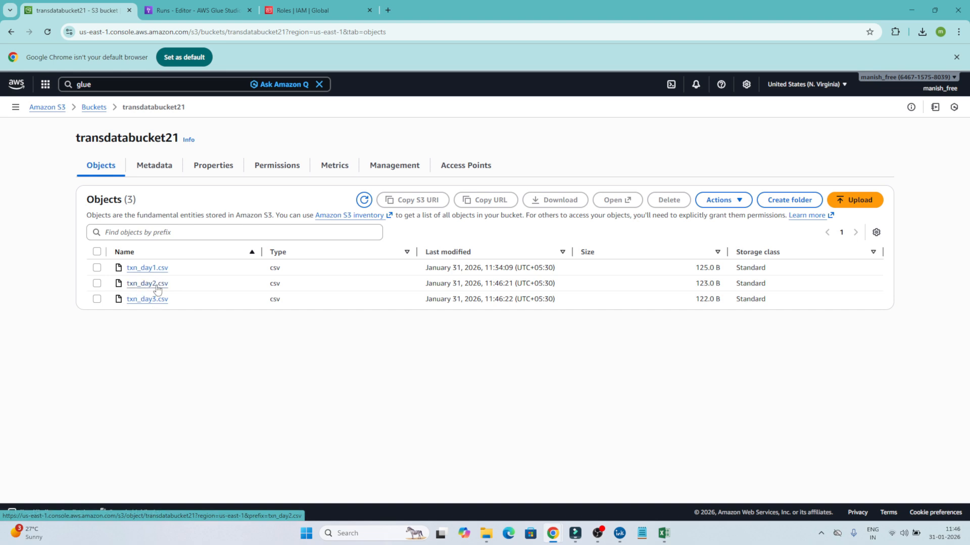
- Open the transabickettarget bucket and examine the last modified time of the first run's output object
click(94, 107)
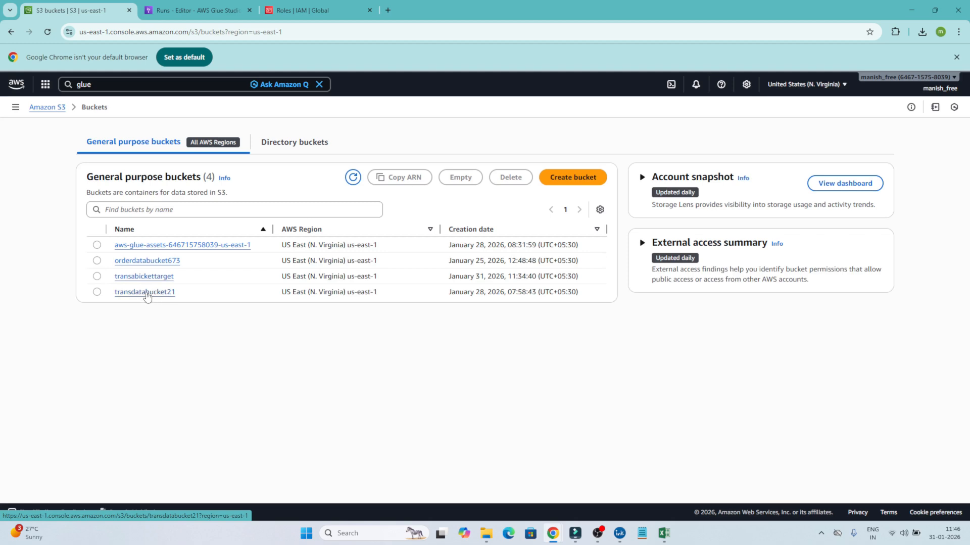
click(155, 277)
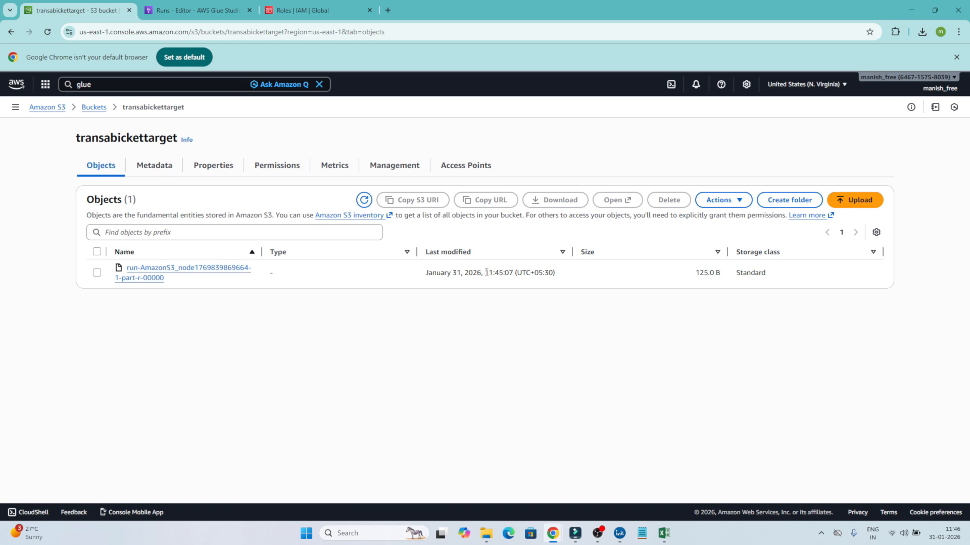
drag(486, 272, 511, 271)
click(495, 273)
double_click(495, 273)
drag(481, 271, 554, 275)
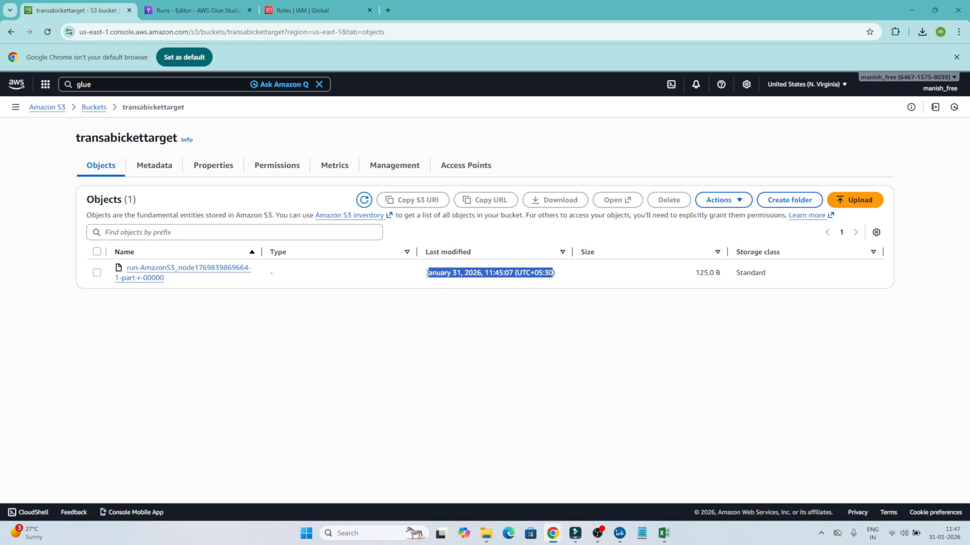
drag(426, 273, 522, 282)
double_click(499, 273)
- Run the bookmark job again from its run history, recheck the existing target object's timestamp, and return to the job's run status
click(204, 6)
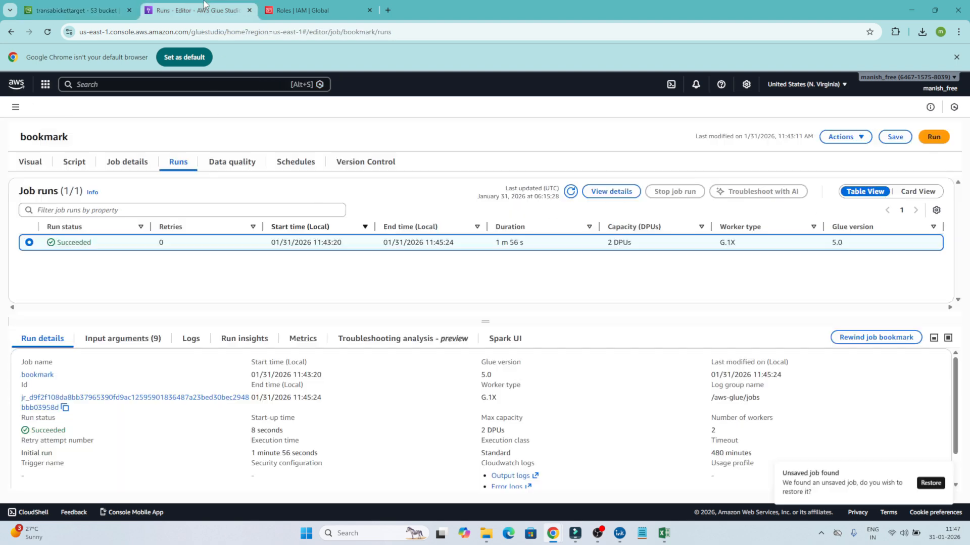
click(933, 138)
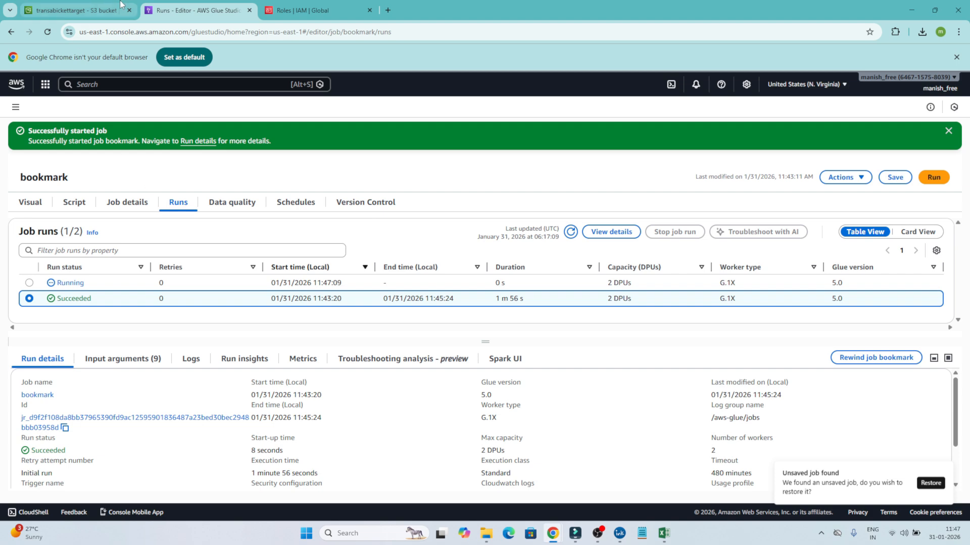
click(90, 6)
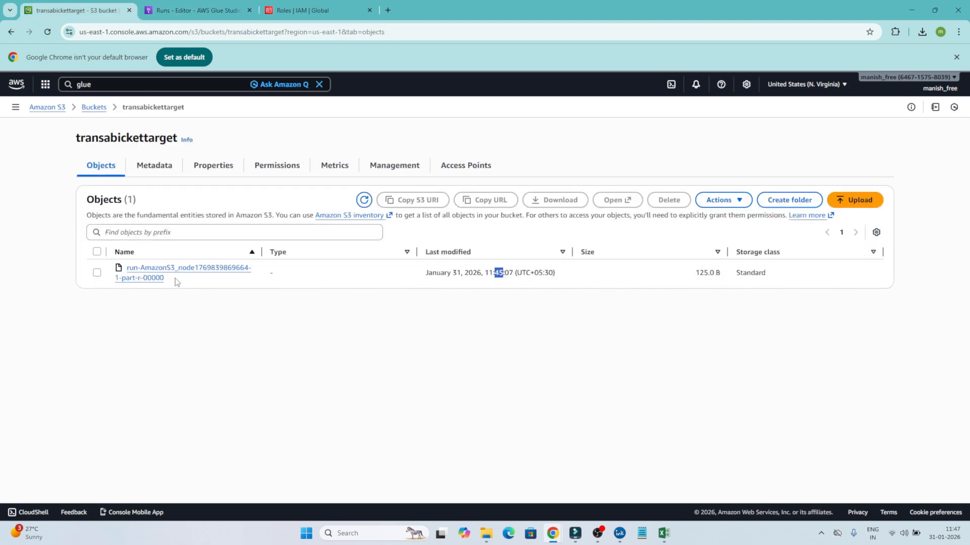
click(487, 276)
drag(487, 274, 514, 272)
click(192, 10)
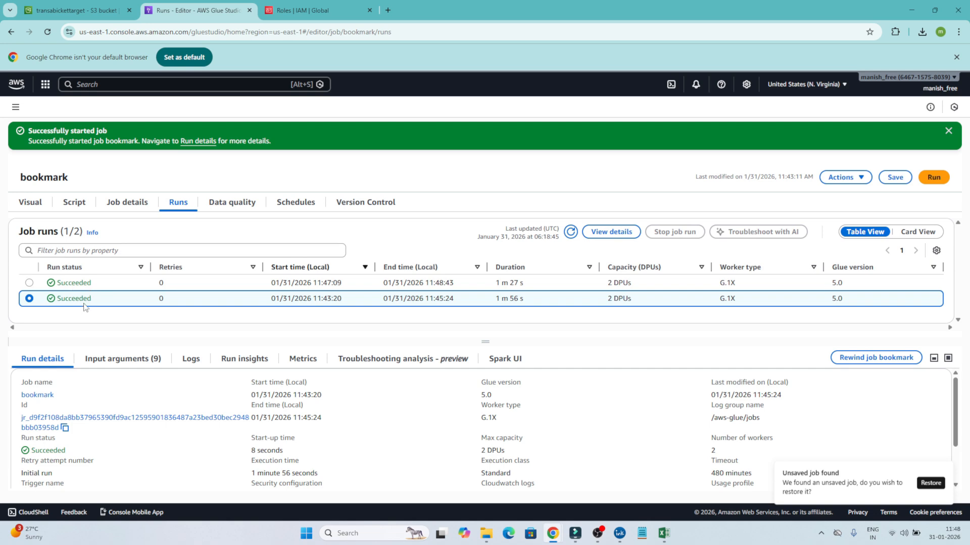
- Refresh the transabickettarget object list and compare the last modified times of the output objects from both job runs
click(76, 10)
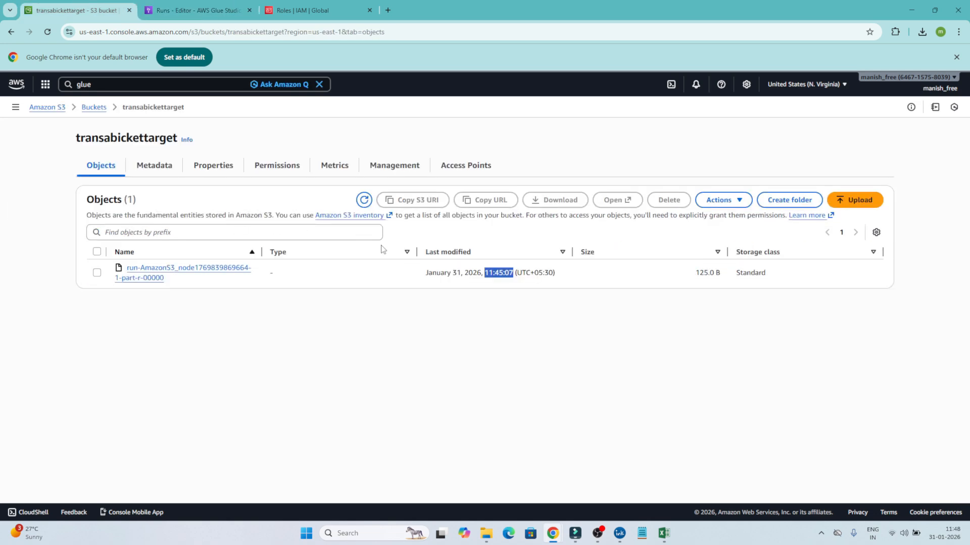
click(363, 200)
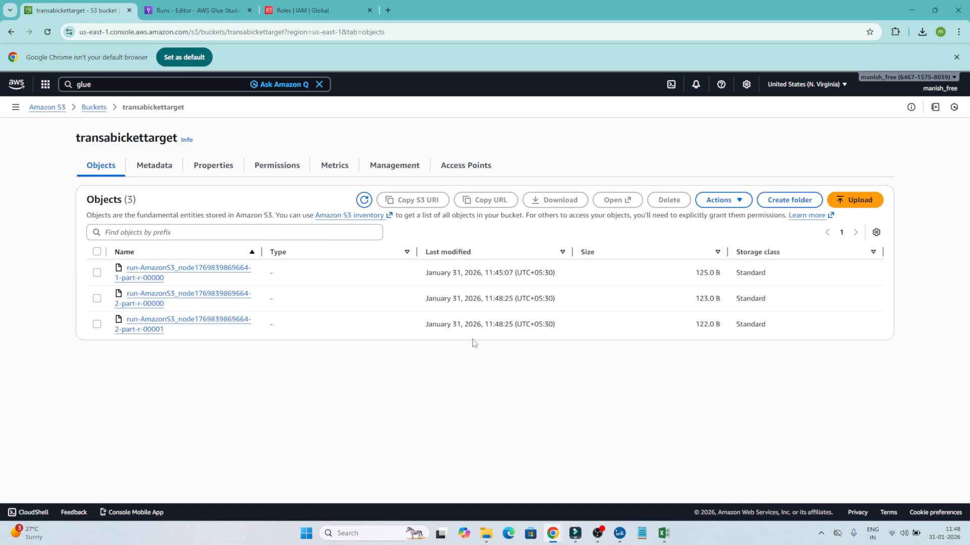
drag(488, 273, 509, 273)
drag(429, 273, 562, 279)
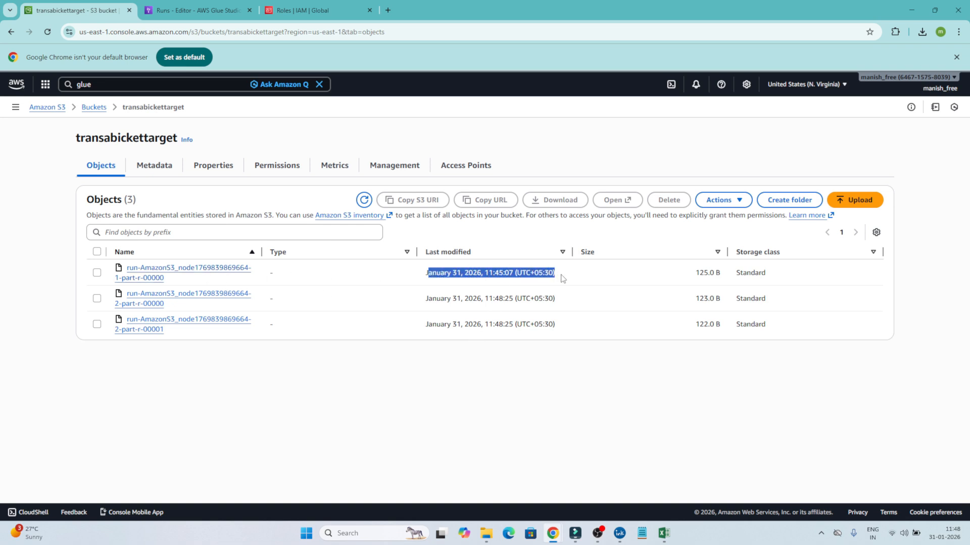
double_click(474, 273)
click(477, 293)
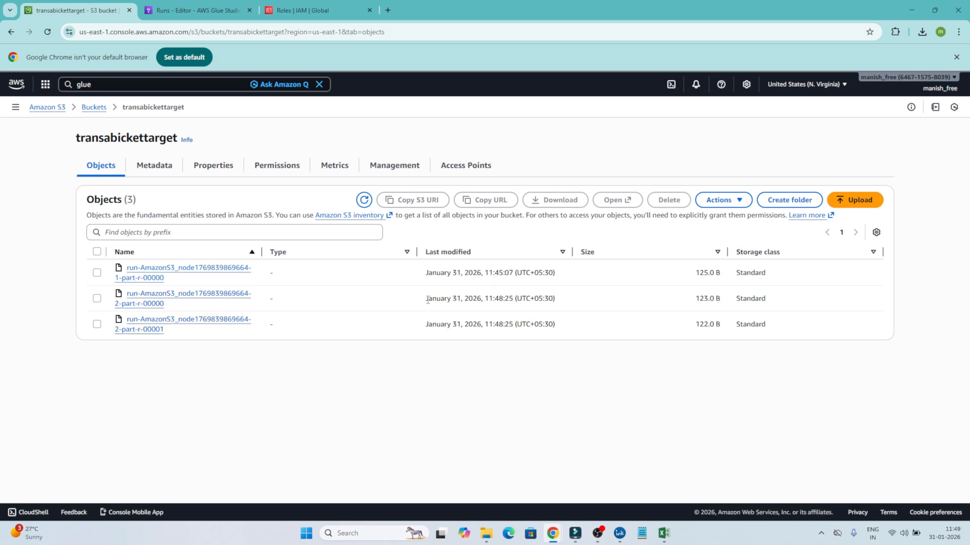
drag(426, 299, 556, 298)
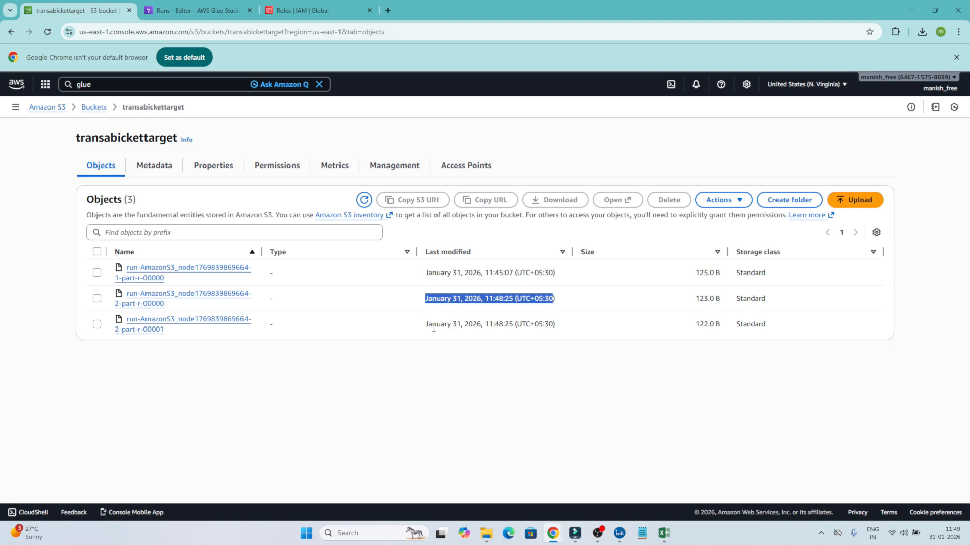
drag(434, 328, 549, 326)
double_click(498, 299)
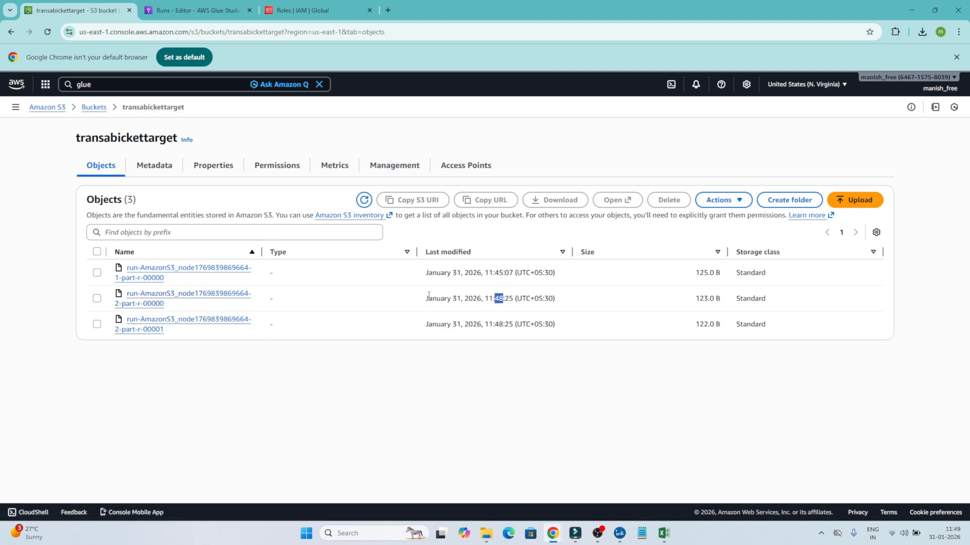
drag(428, 303, 532, 312)
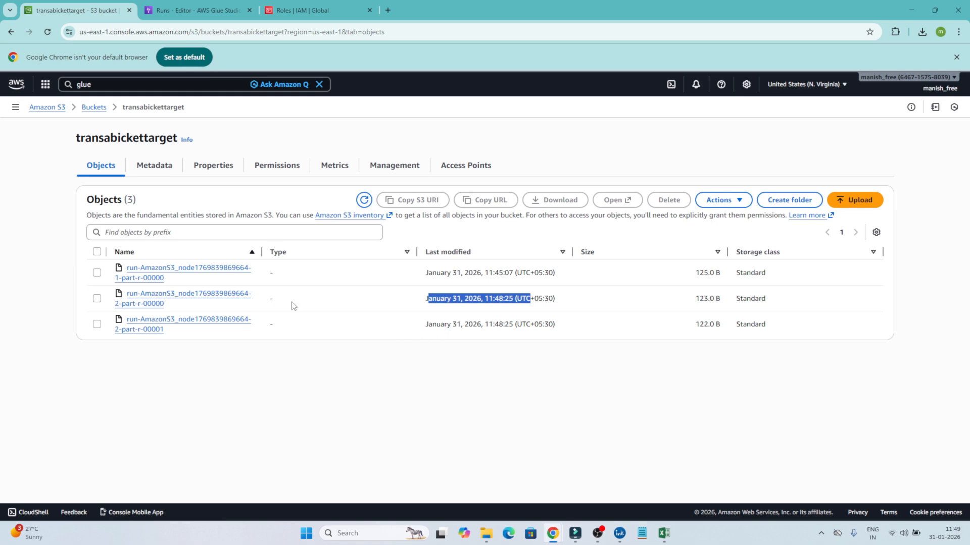
click(423, 301)
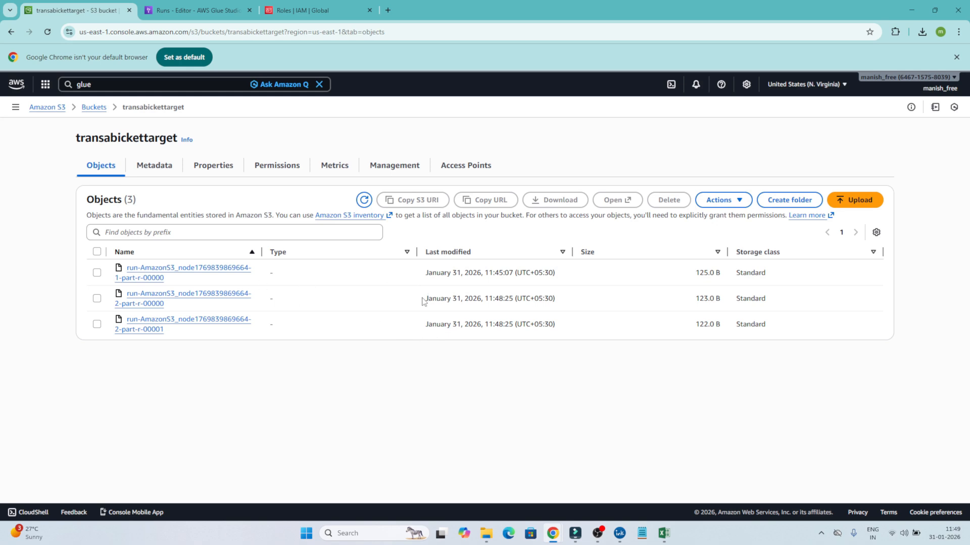